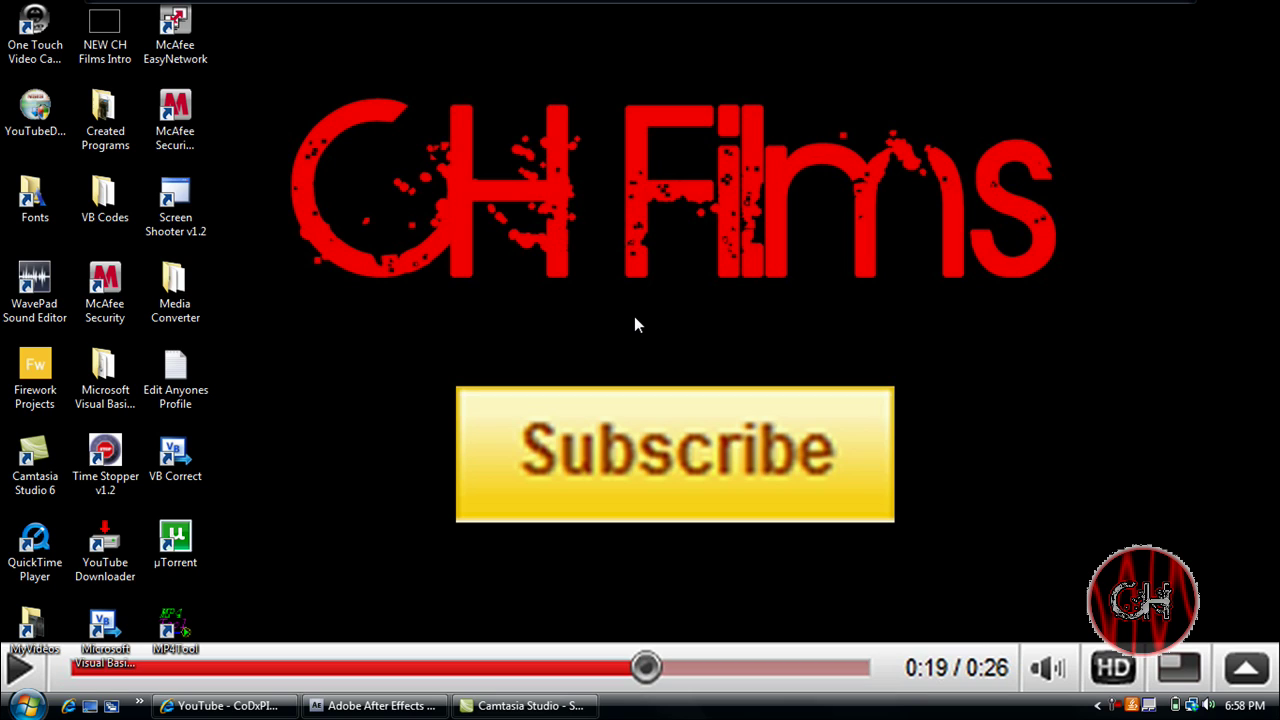
# Step: In After Effects, select the Sky Replace.wmv layer and toggle Colorama on, then back off
pyautogui.click(420, 706)
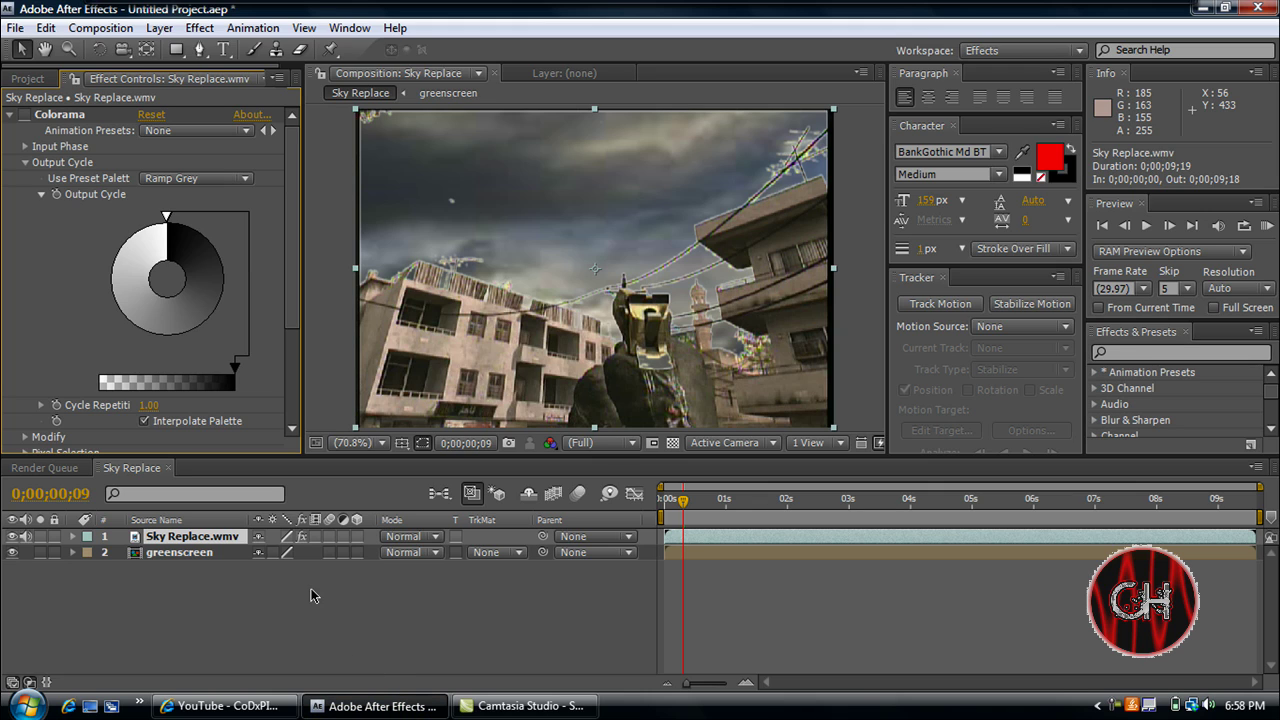
pyautogui.click(208, 556)
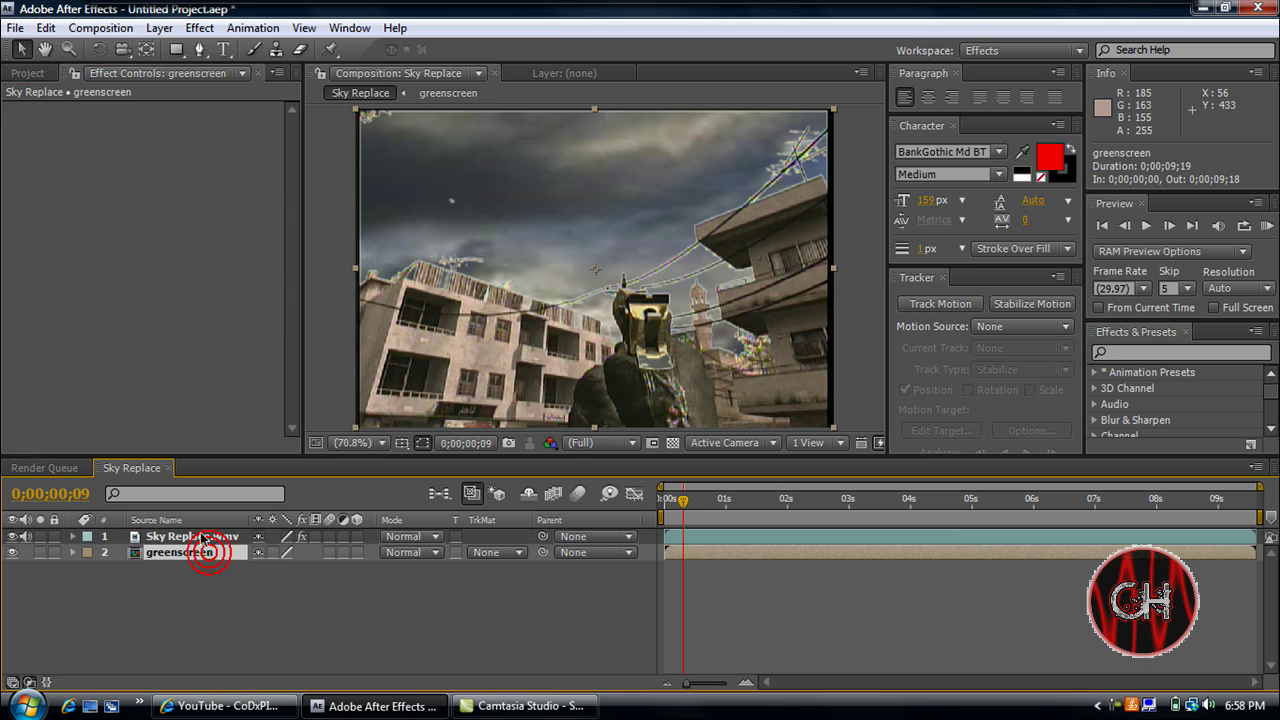
pyautogui.click(205, 537)
pyautogui.click(28, 115)
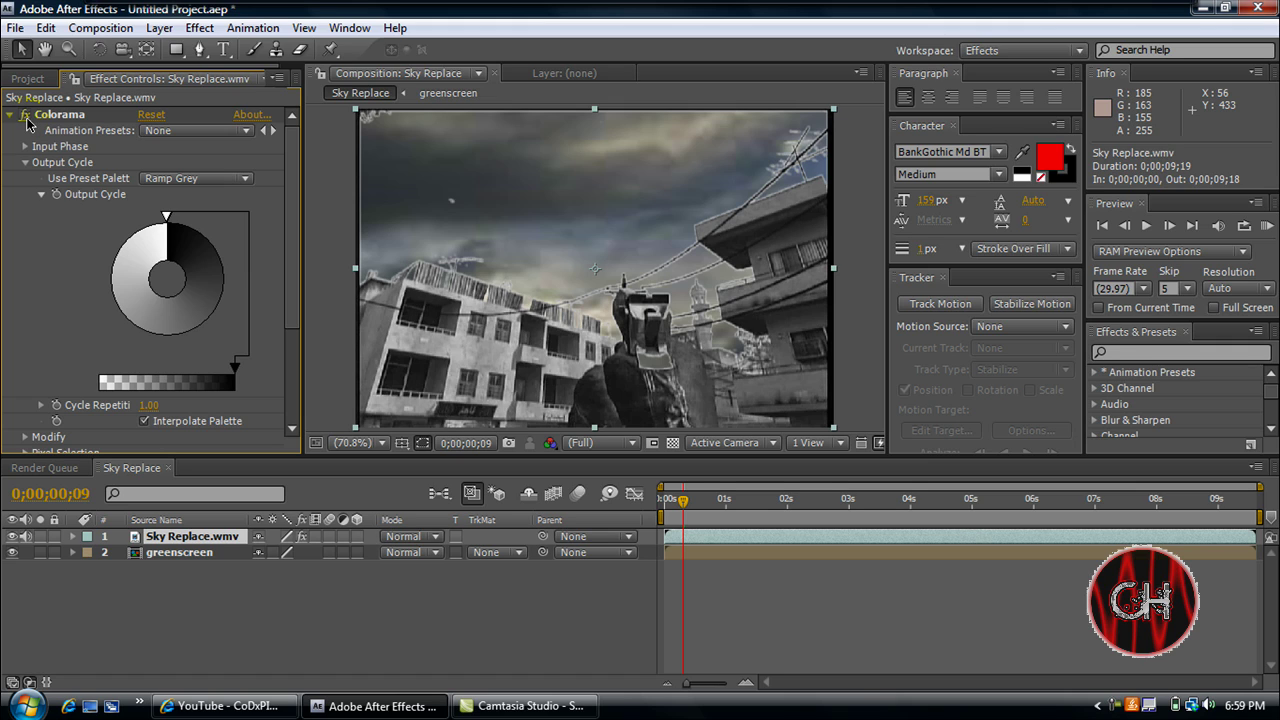
pyautogui.click(28, 117)
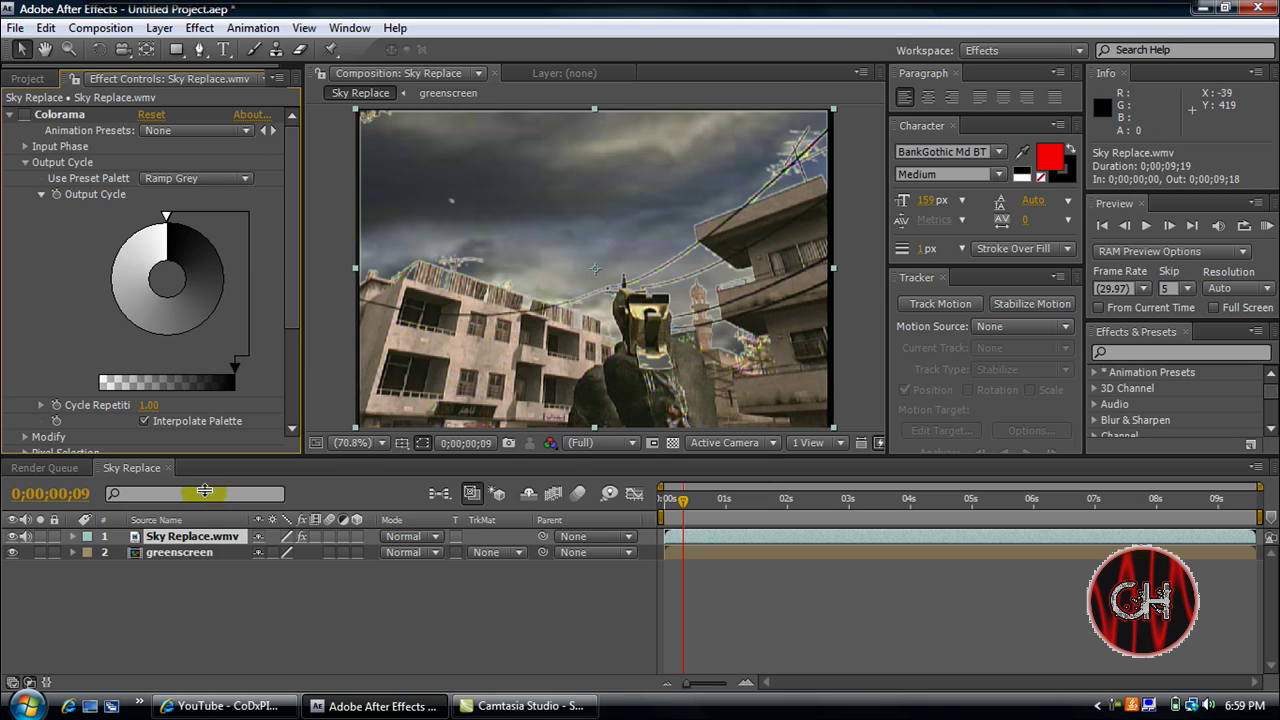
# Step: Apply Hue/Saturation to the Sky Replace footage with Master Saturation at -29
pyautogui.click(200, 28)
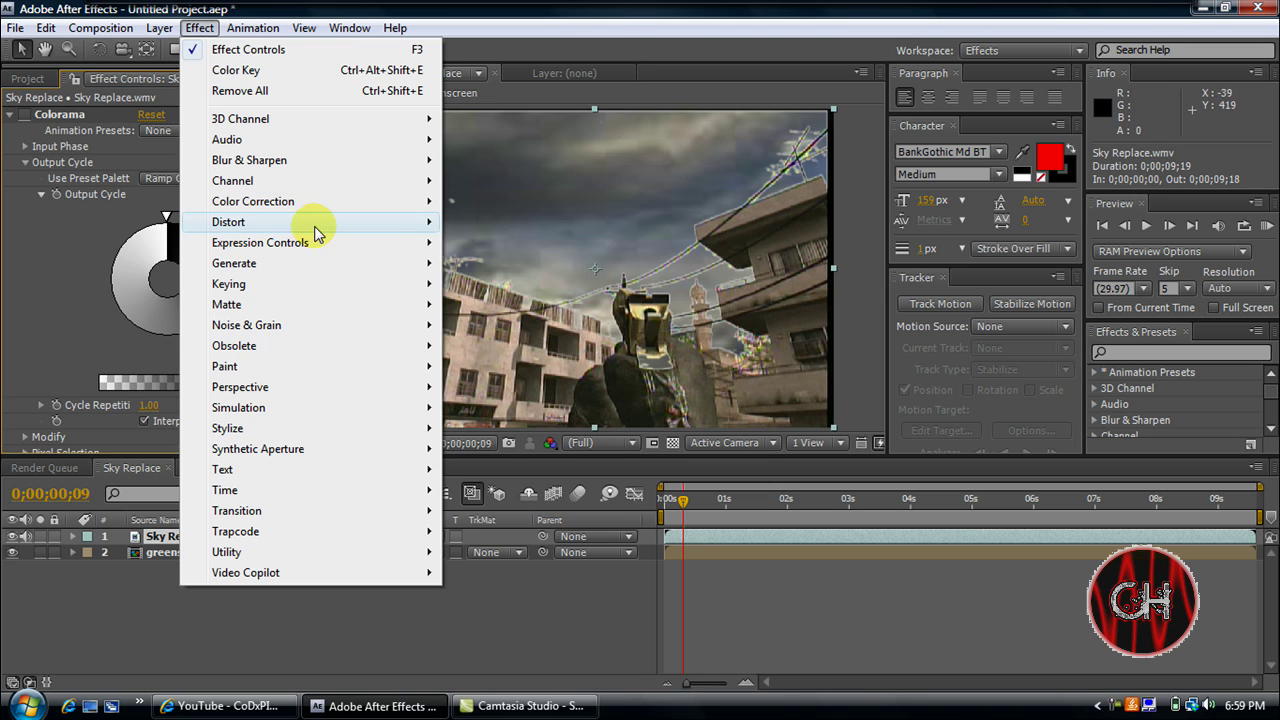
pyautogui.moveTo(253, 201)
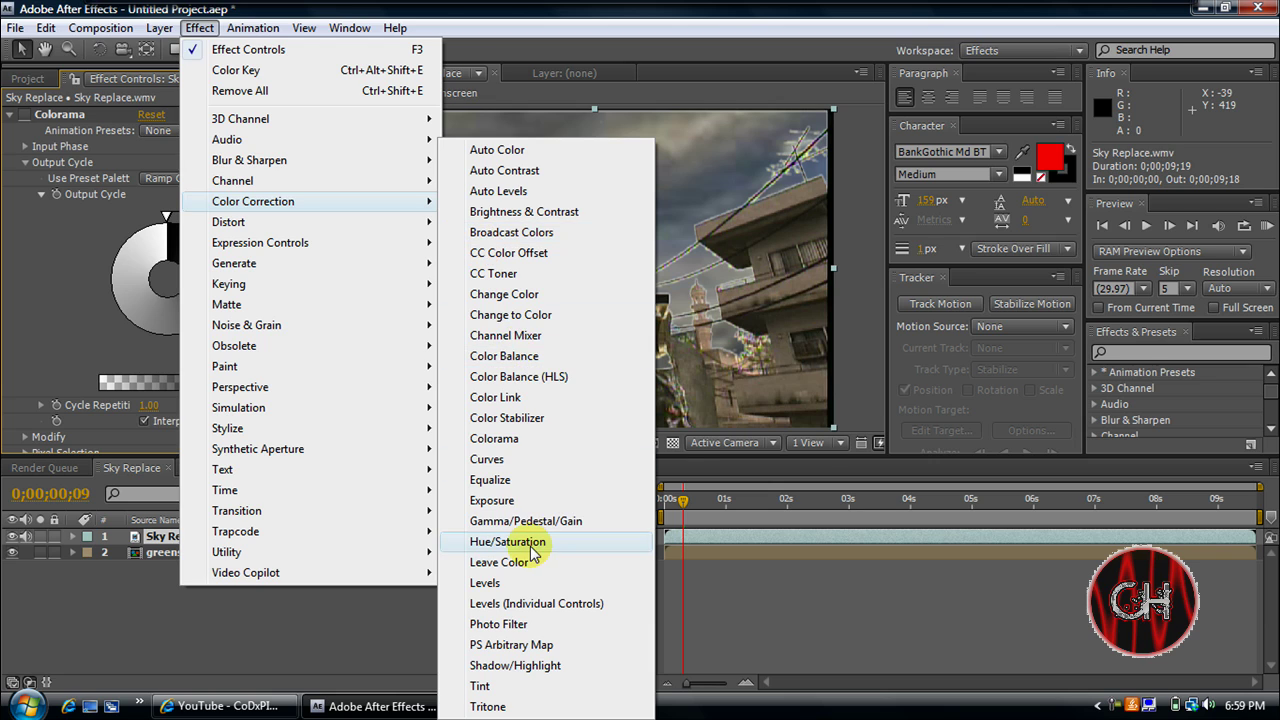
pyautogui.click(530, 545)
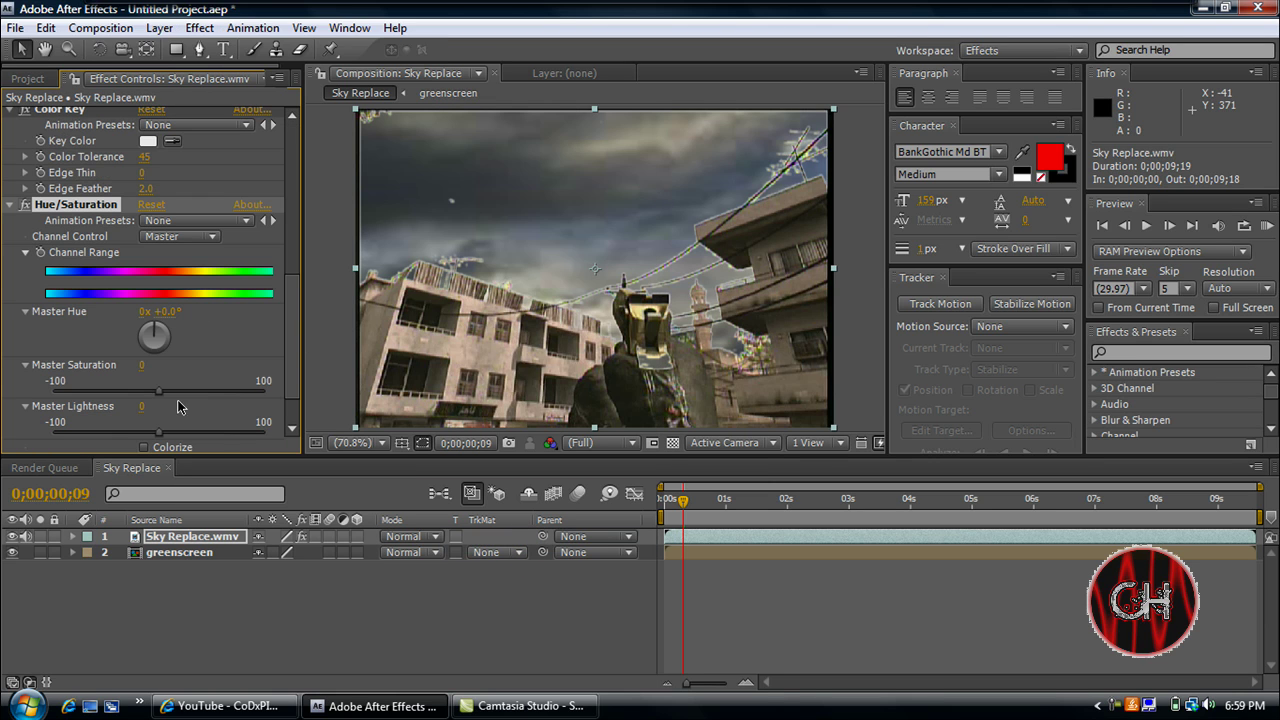
pyautogui.moveTo(159, 393); pyautogui.dragTo(134, 393)
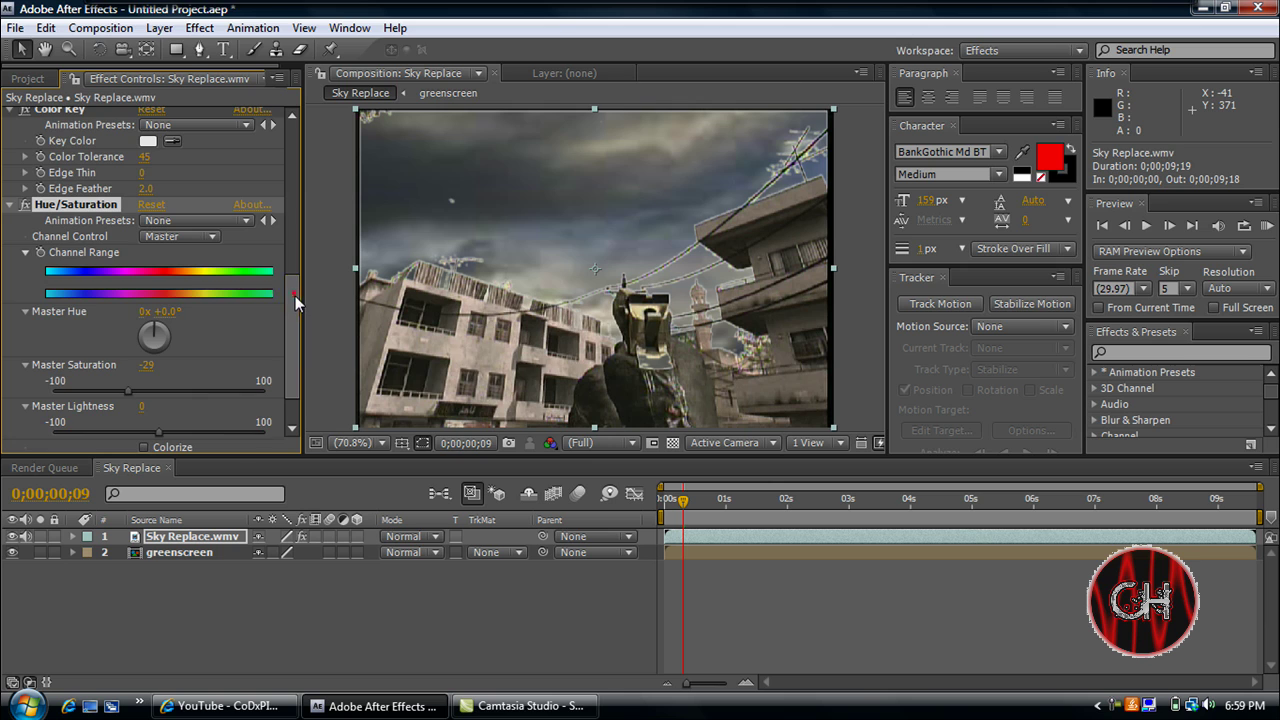
pyautogui.moveTo(296, 303); pyautogui.dragTo(296, 335)
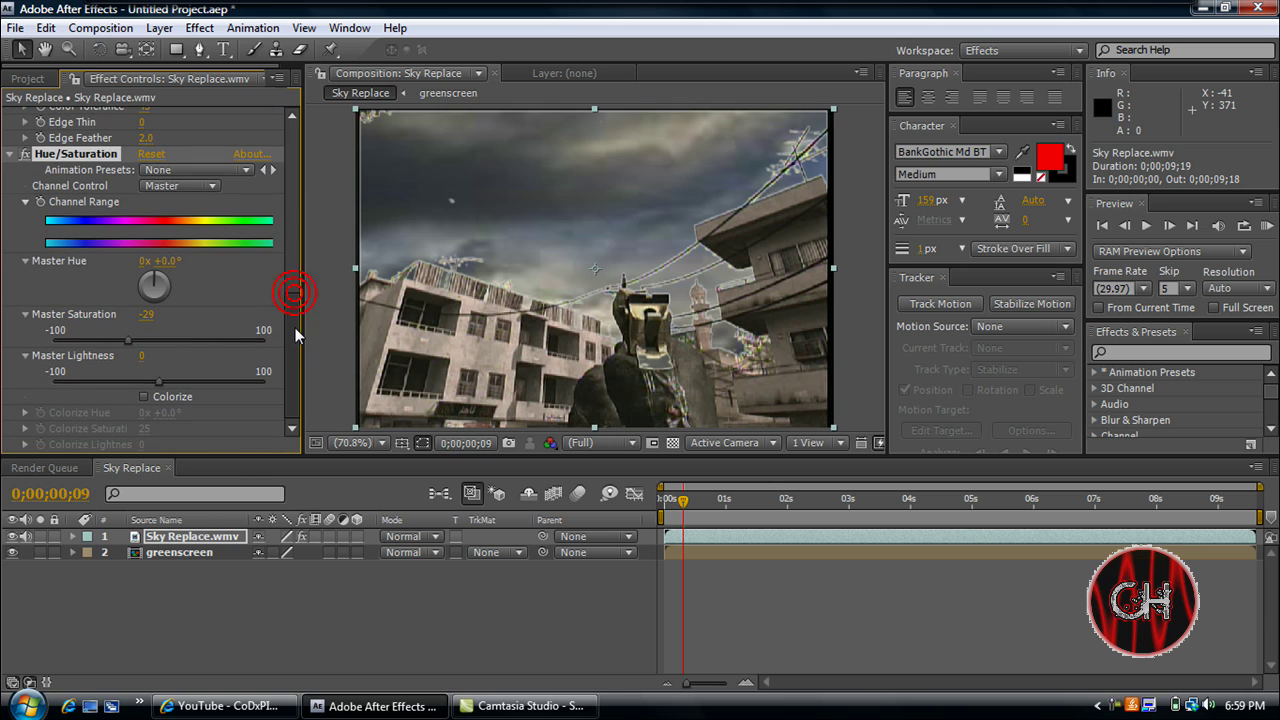
pyautogui.click(200, 28)
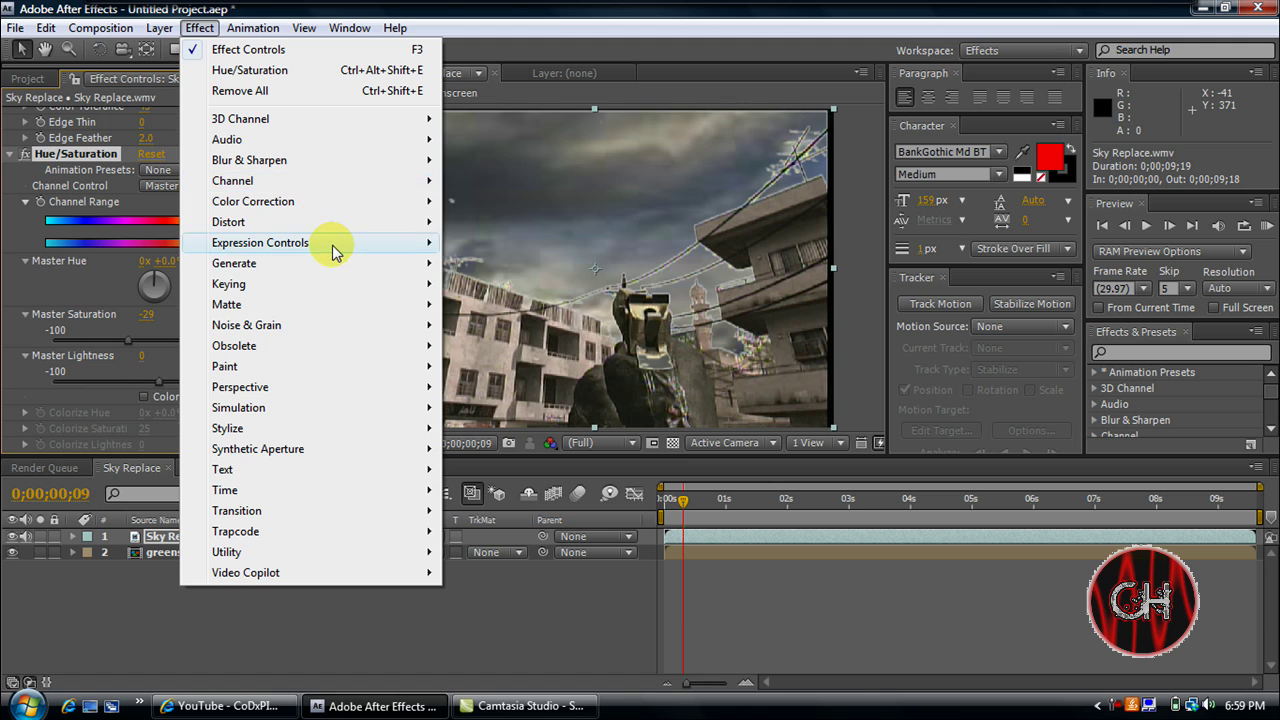
pyautogui.moveTo(253, 201)
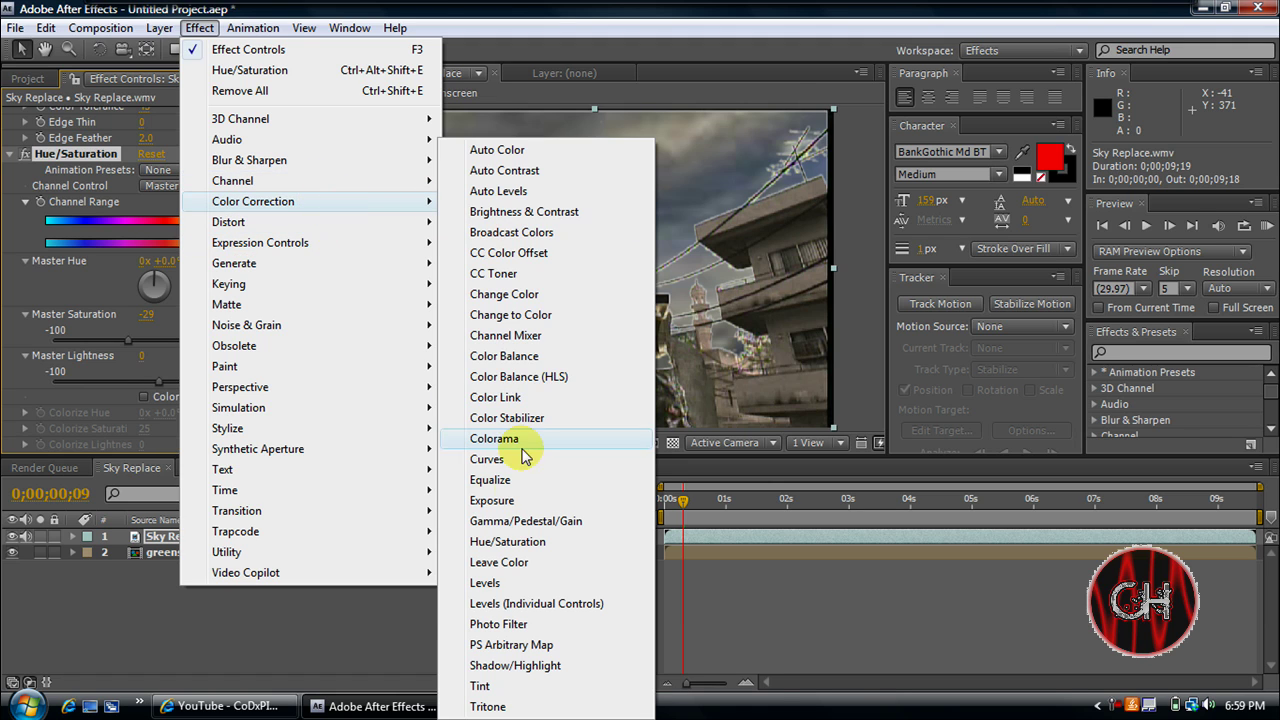
# Step: Add a Curves effect, pulling the top endpoint and midtone points down to darken the footage
pyautogui.click(500, 459)
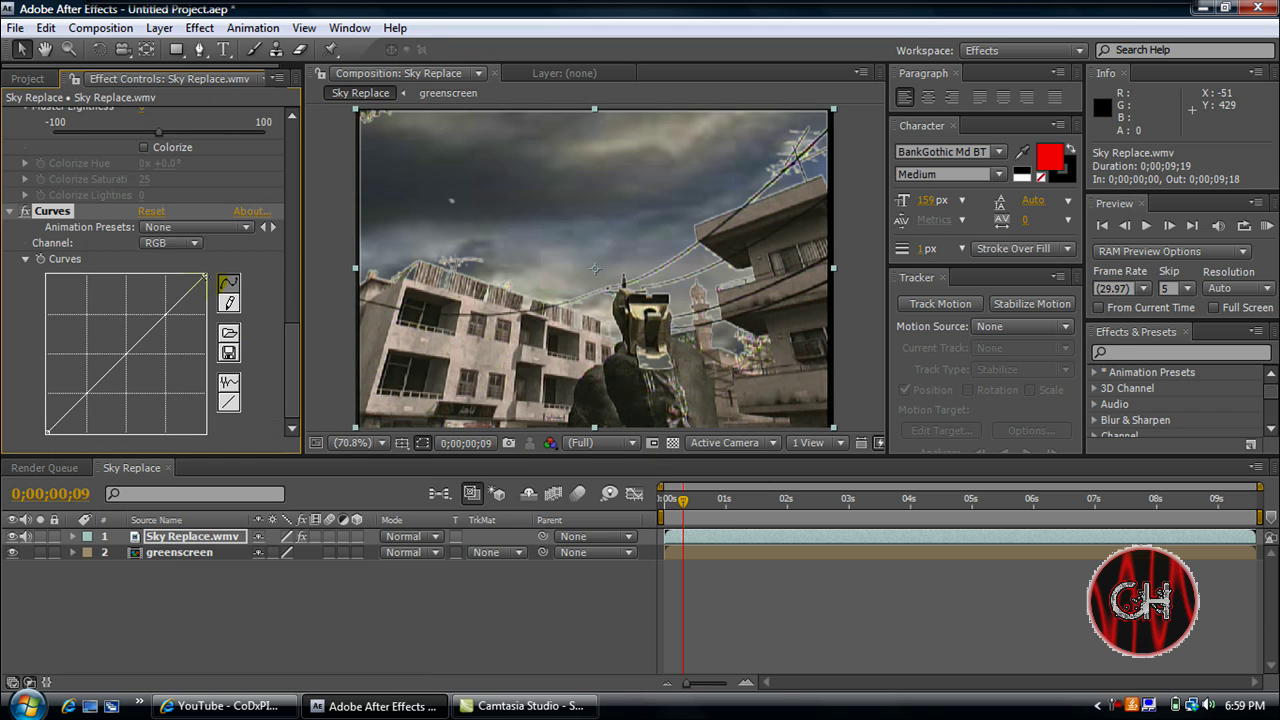
pyautogui.moveTo(205, 277); pyautogui.dragTo(205, 354)
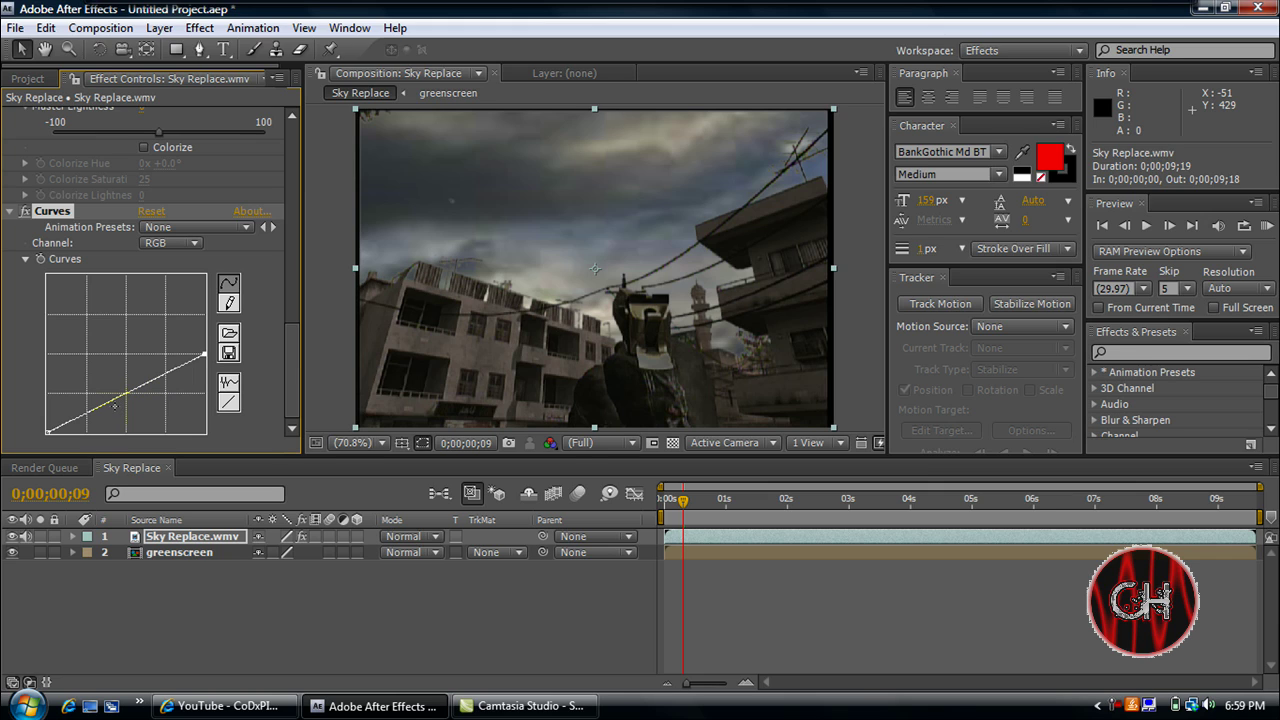
pyautogui.moveTo(125, 395); pyautogui.dragTo(130, 418)
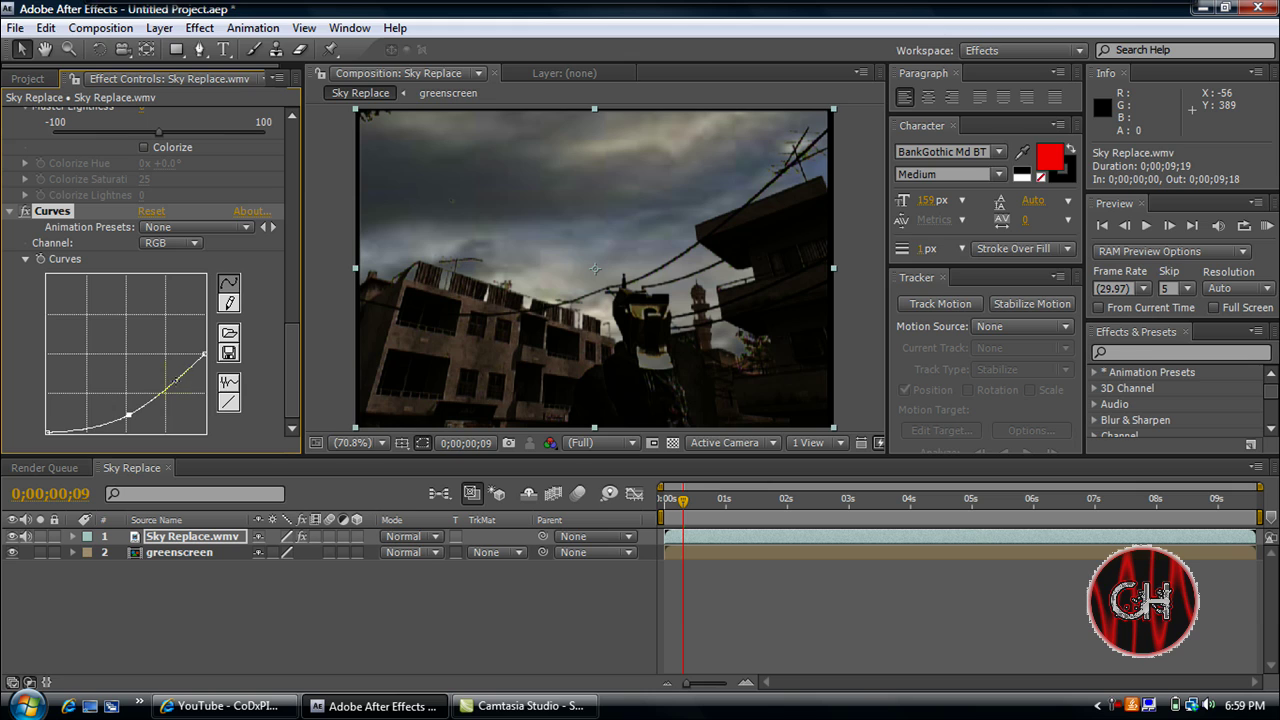
pyautogui.moveTo(176, 378); pyautogui.dragTo(181, 383)
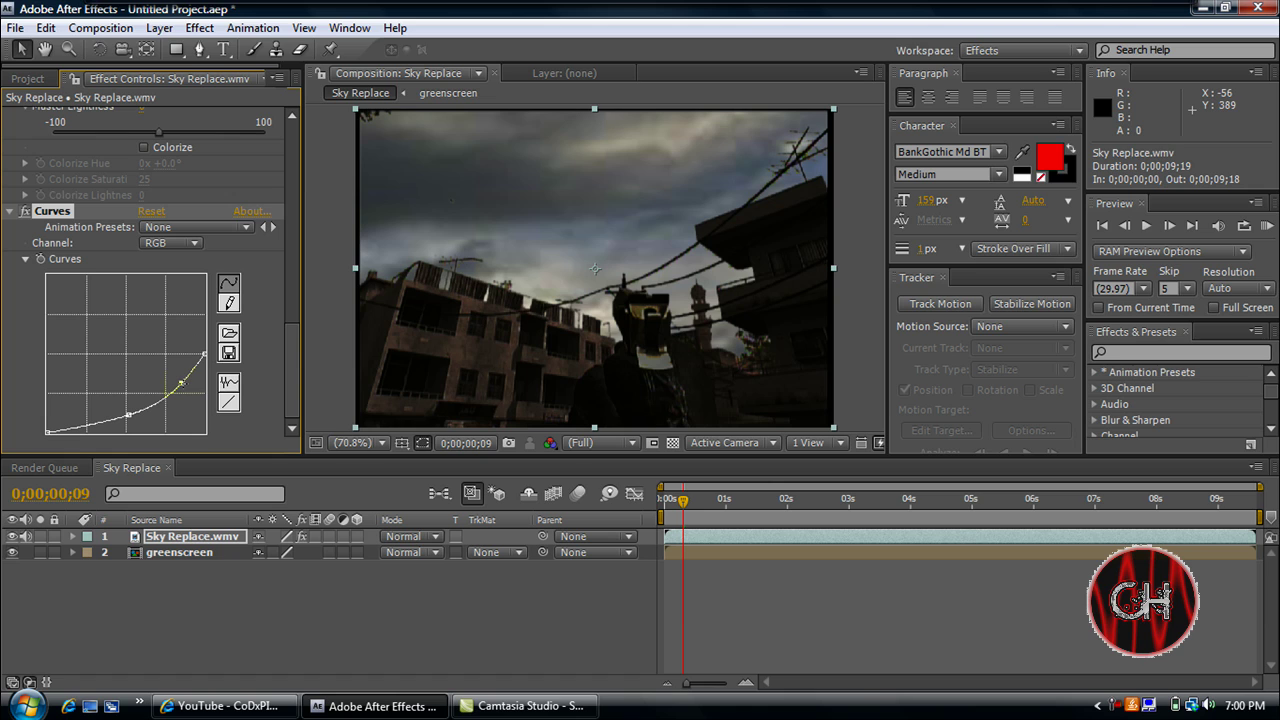
pyautogui.click(181, 383)
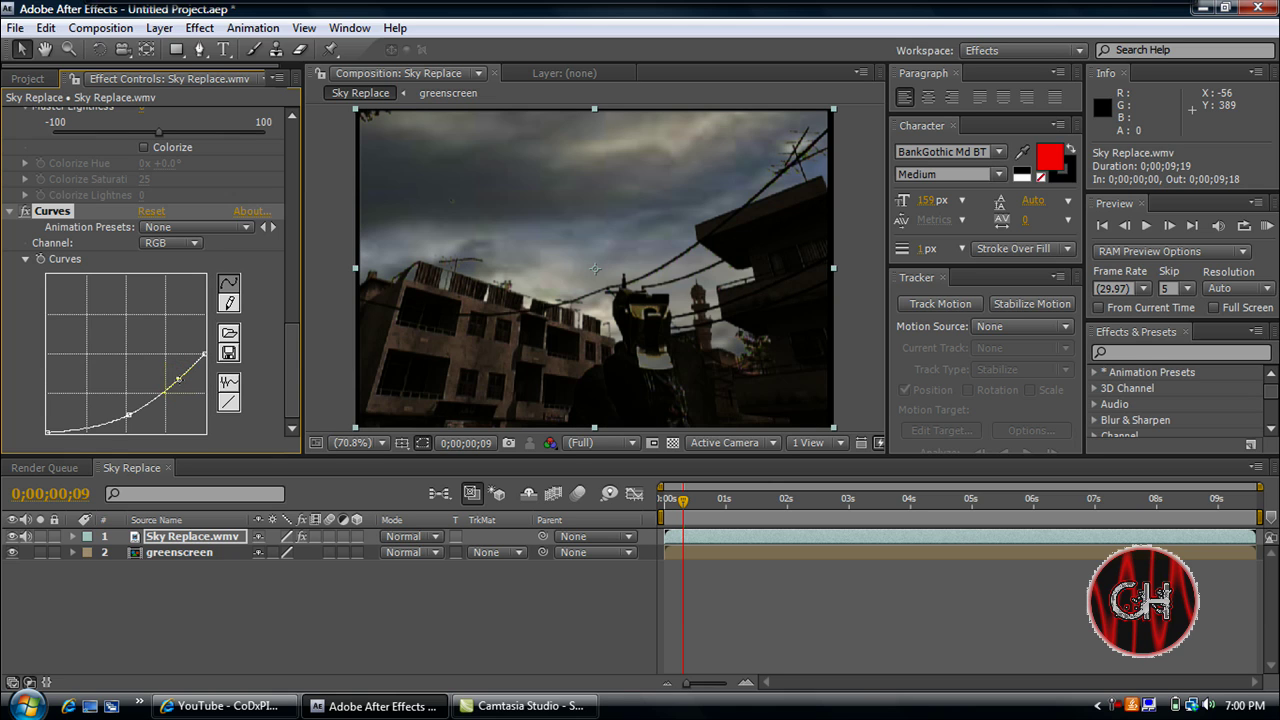
pyautogui.moveTo(182, 384); pyautogui.dragTo(181, 383)
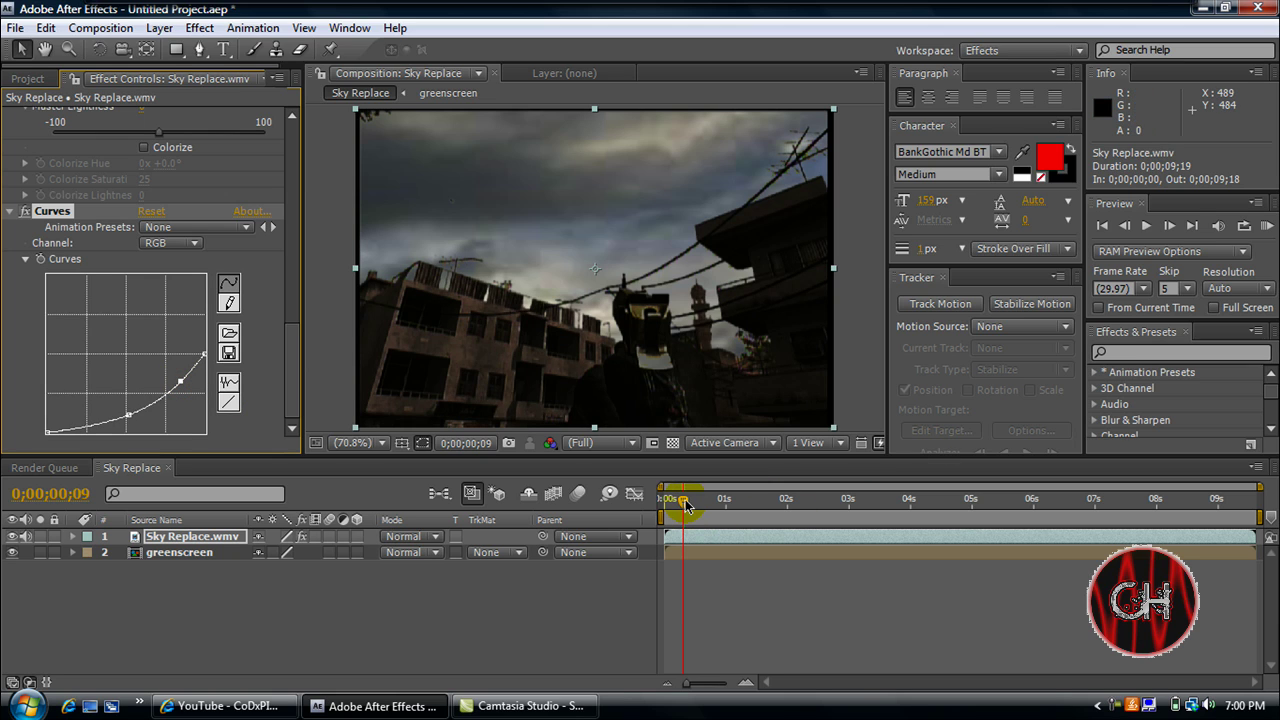
# Step: Scrub forward to check the darkening, then back to frame 0;00;00;09
pyautogui.moveTo(686, 505)
pyautogui.mouseDown()
pyautogui.moveTo(915, 518)
pyautogui.moveTo(683, 521)
pyautogui.mouseUp()
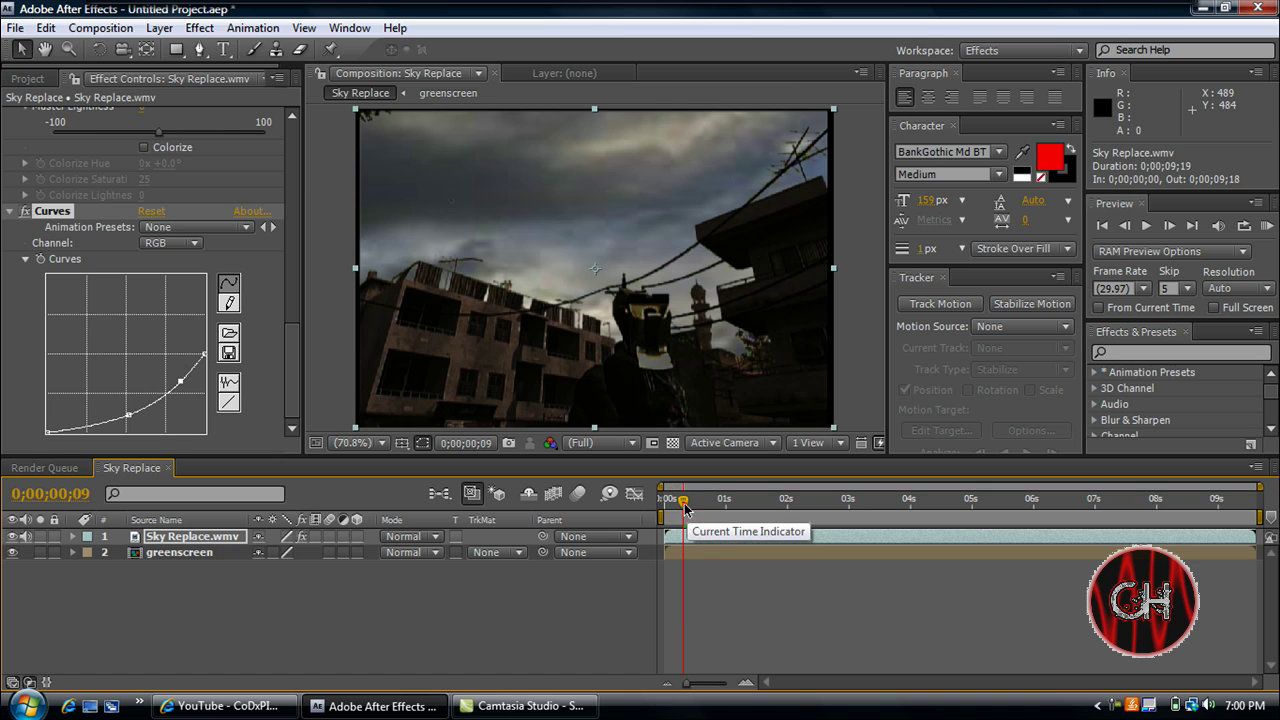
pyautogui.moveTo(684, 508)
pyautogui.mouseDown()
pyautogui.moveTo(772, 512)
pyautogui.moveTo(866, 541)
pyautogui.mouseUp()
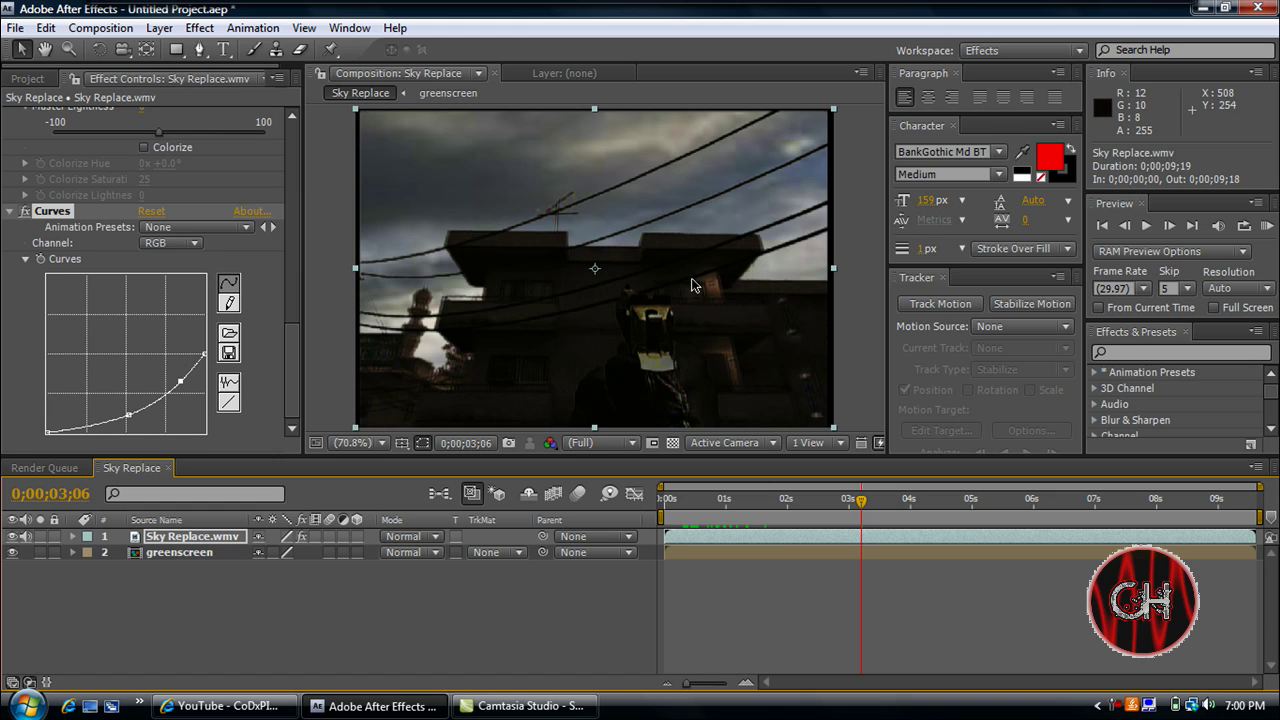
pyautogui.click(872, 532)
pyautogui.moveTo(858, 500); pyautogui.dragTo(737, 508)
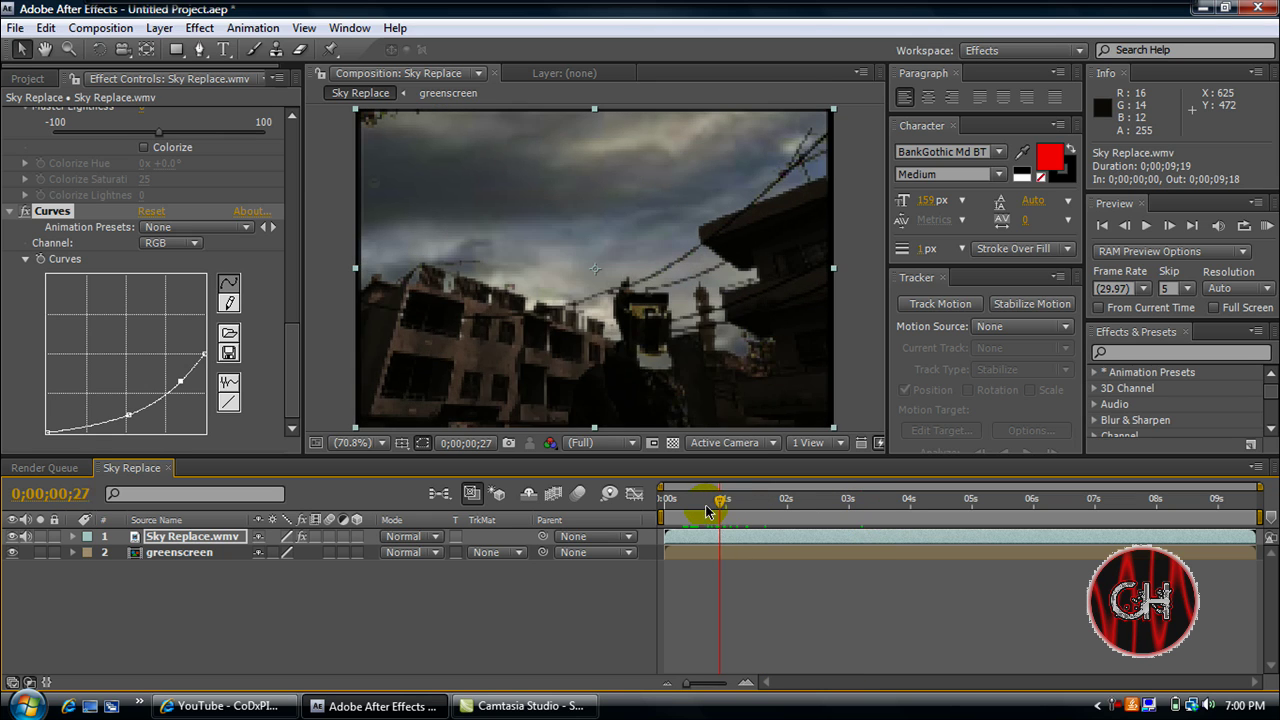
pyautogui.moveTo(737, 508); pyautogui.dragTo(688, 512)
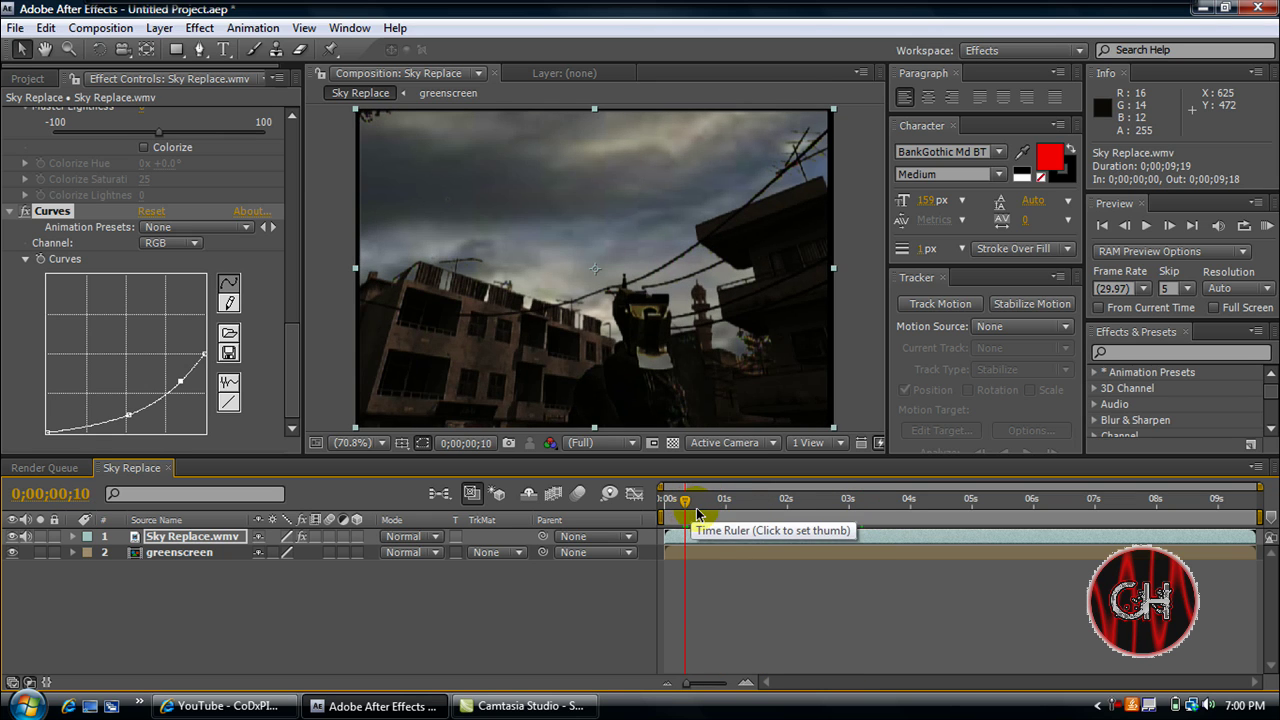
pyautogui.moveTo(682, 507); pyautogui.dragTo(680, 507)
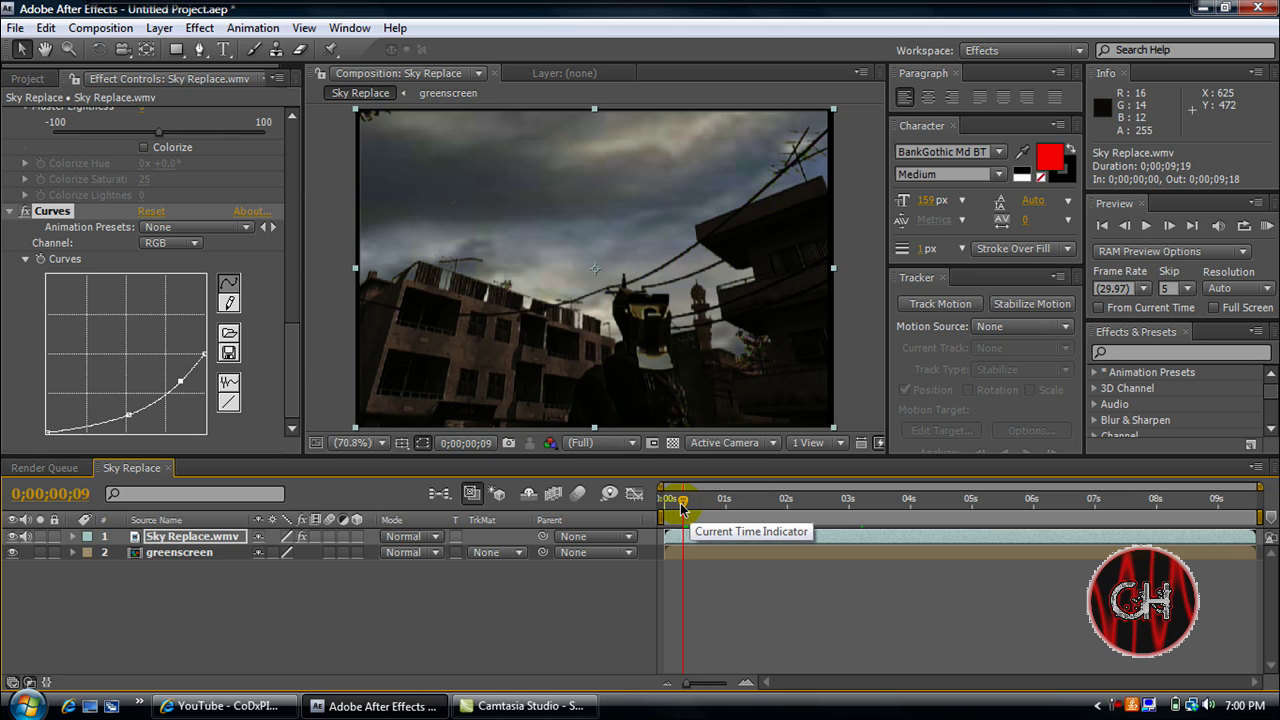
# Step: Apply the CC Rain simulation effect to the footage
pyautogui.click(418, 258)
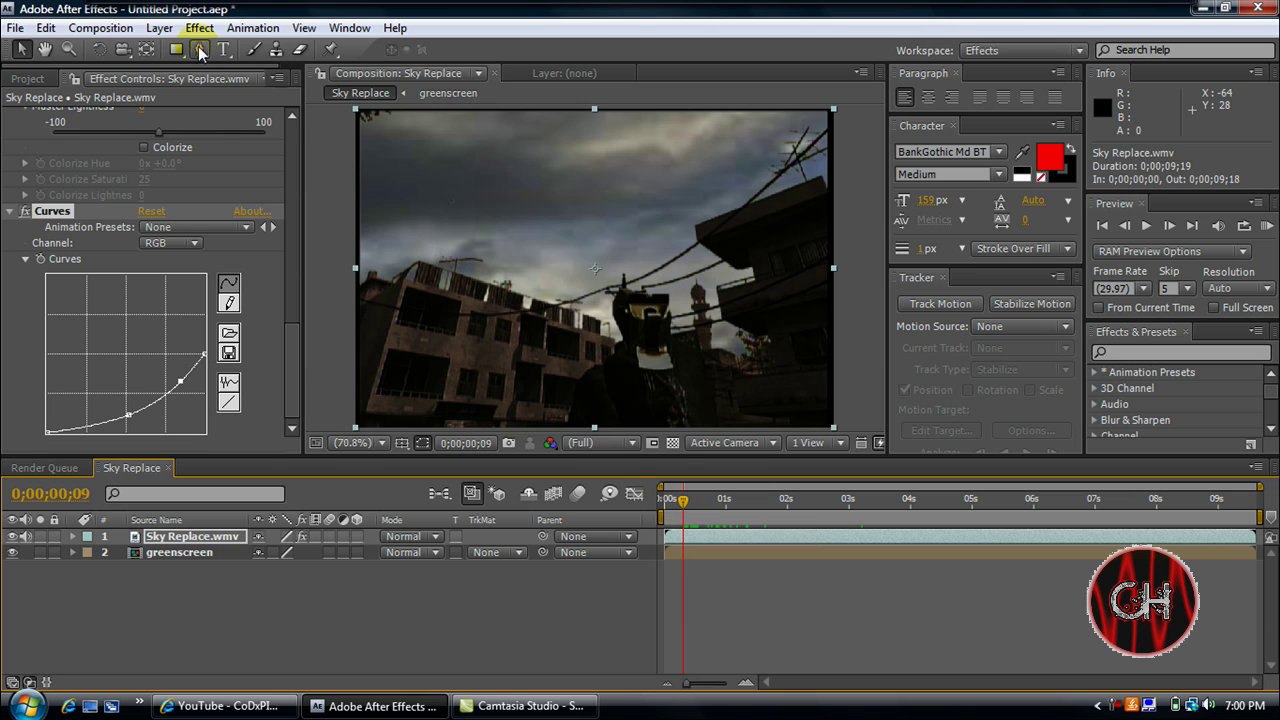
pyautogui.click(198, 28)
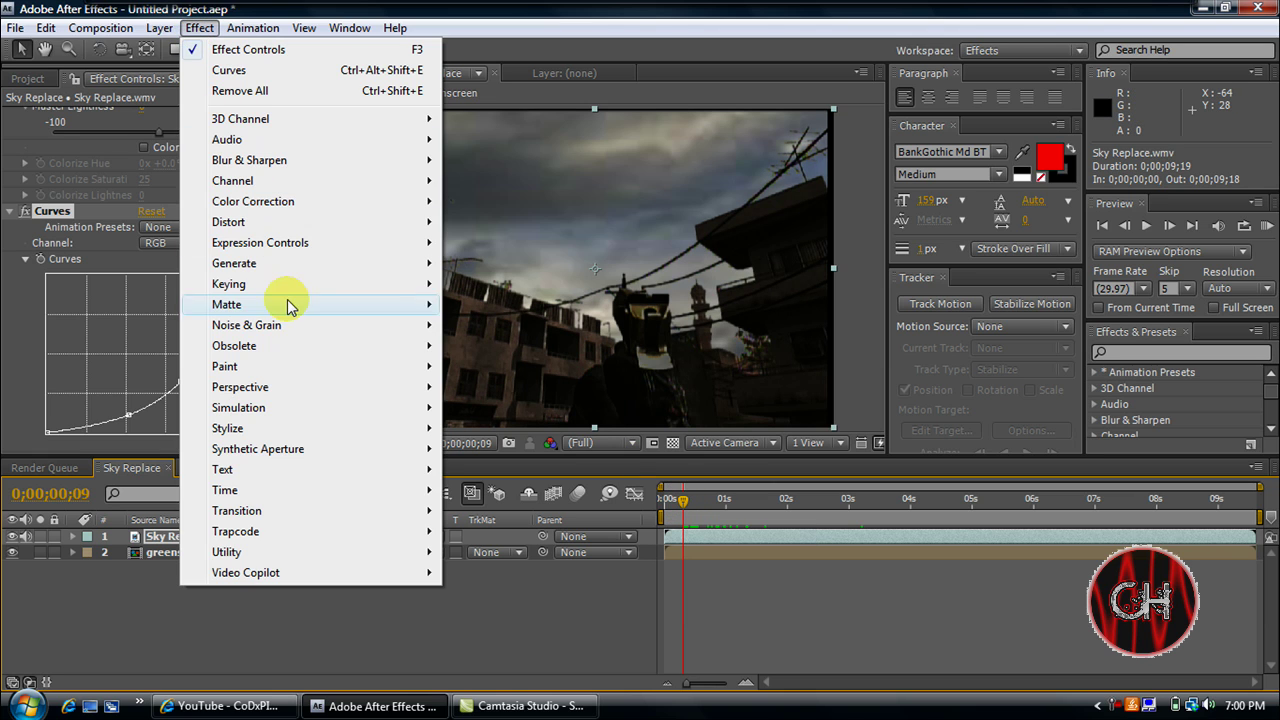
pyautogui.moveTo(238, 407)
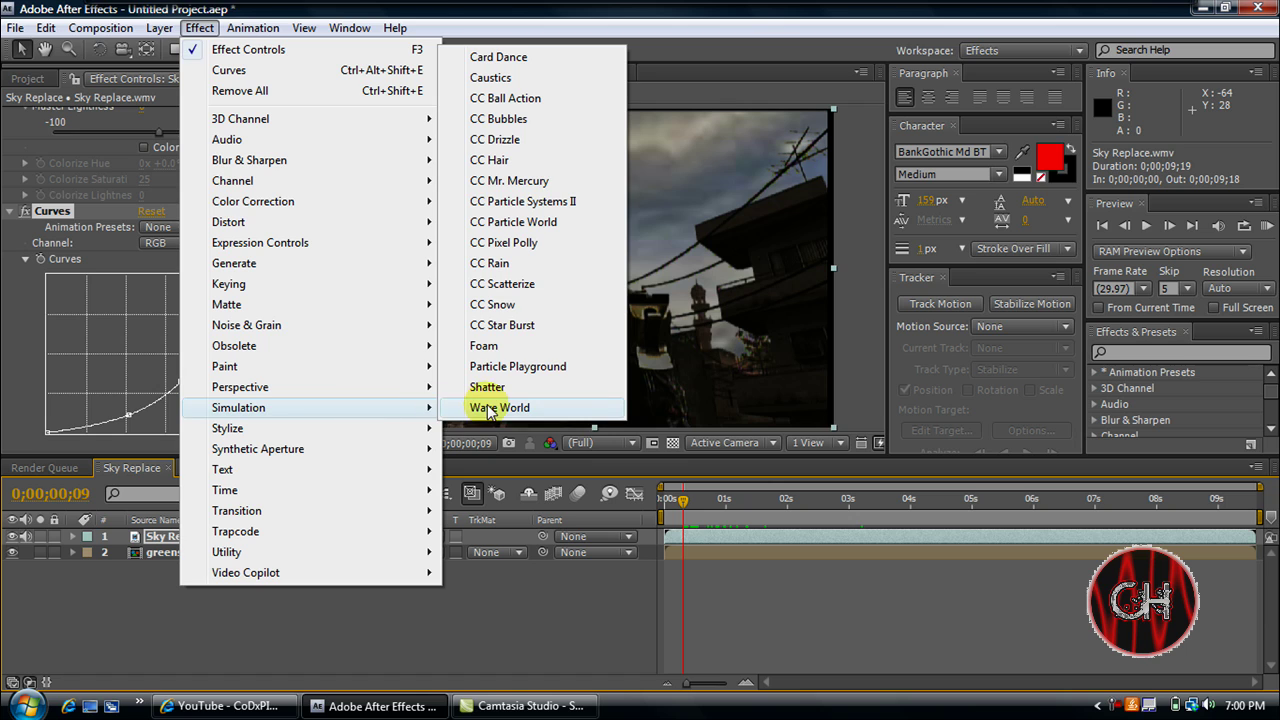
pyautogui.click(500, 263)
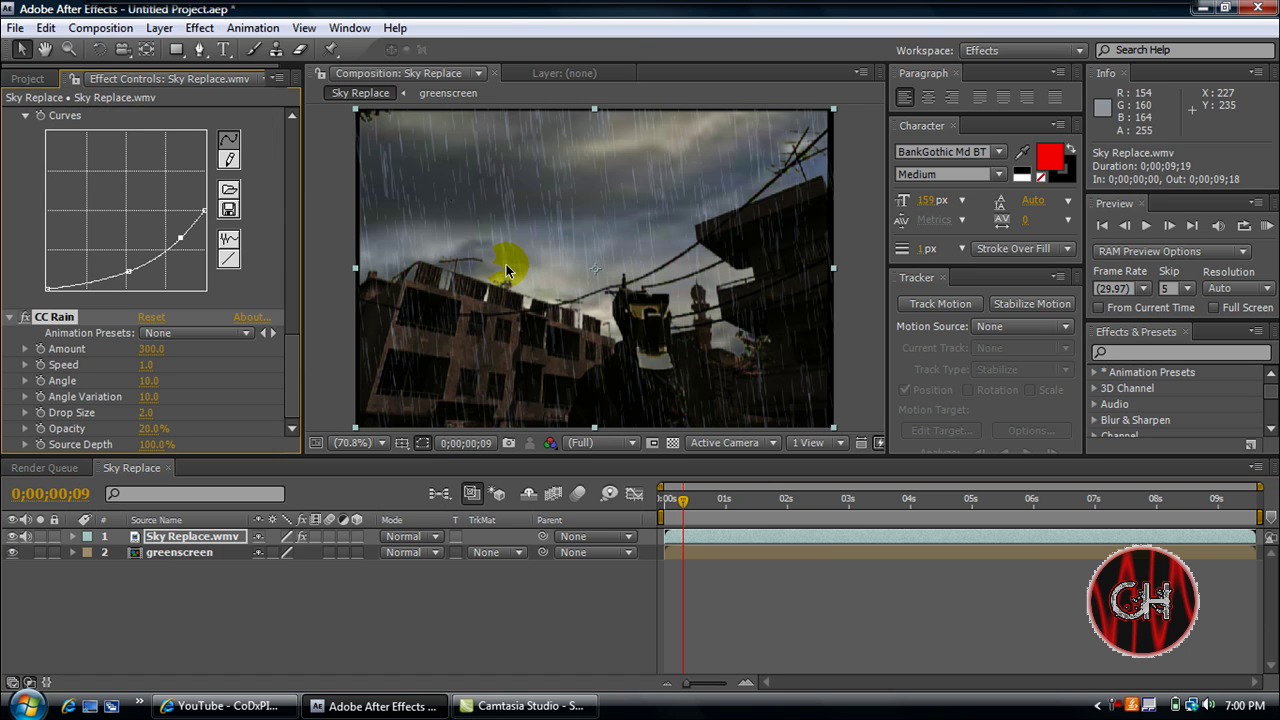
pyautogui.moveTo(683, 502)
pyautogui.mouseDown()
pyautogui.moveTo(717, 500)
pyautogui.moveTo(683, 498)
pyautogui.mouseUp()
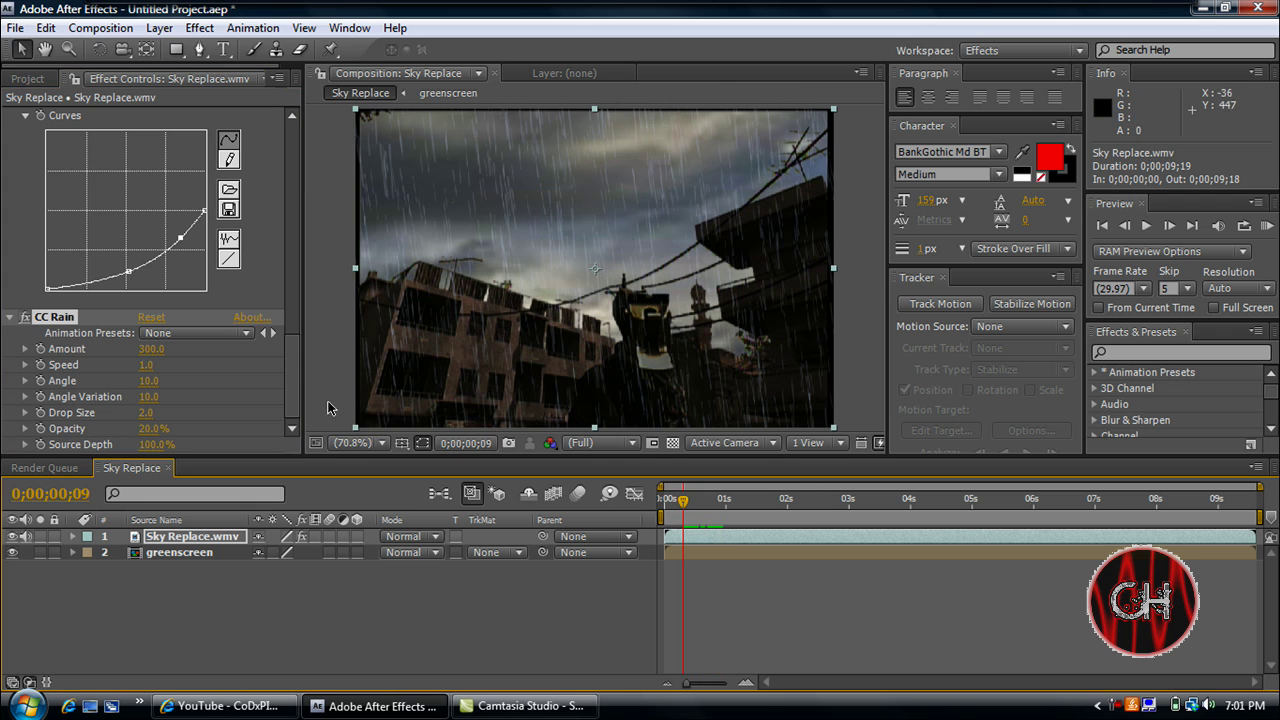
# Step: Raise CC Rain speed and drop opacity, set Source Depth to 100%, and preview the rain
pyautogui.click(297, 377)
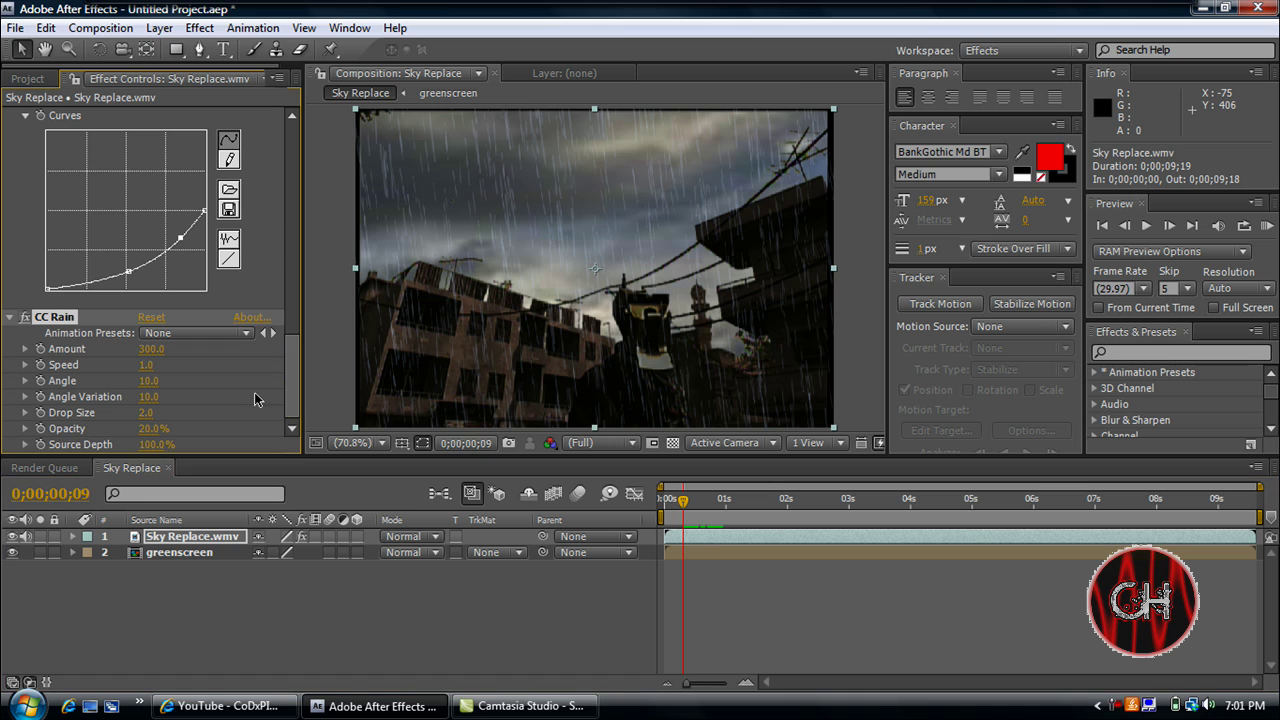
pyautogui.moveTo(146, 373); pyautogui.dragTo(229, 379)
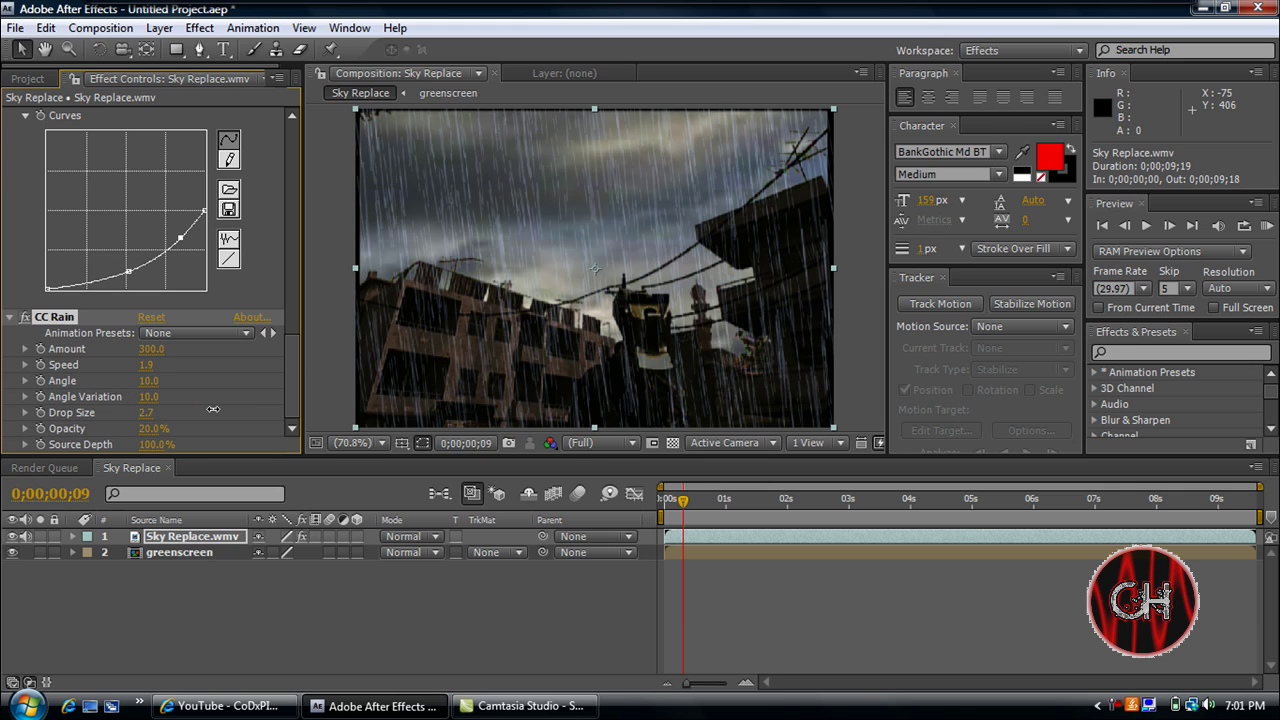
pyautogui.moveTo(297, 351); pyautogui.dragTo(297, 378)
pyautogui.moveTo(148, 435); pyautogui.dragTo(157, 430)
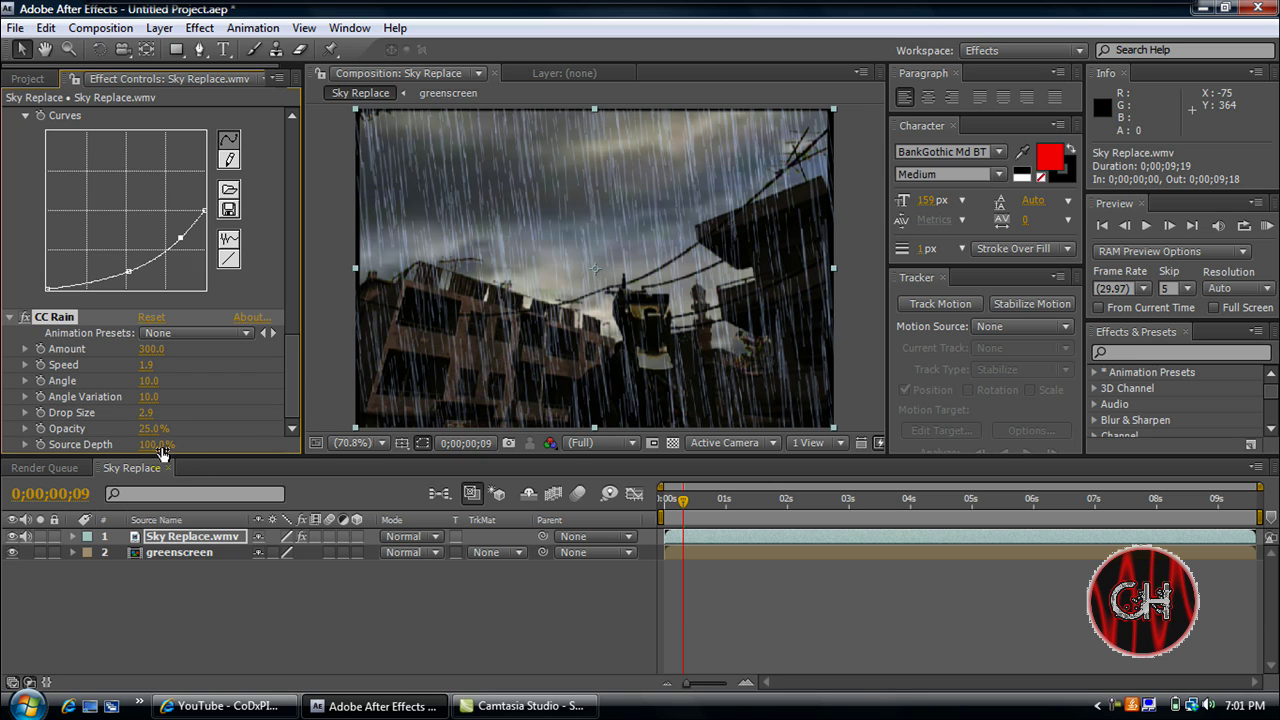
pyautogui.moveTo(160, 444); pyautogui.dragTo(145, 444)
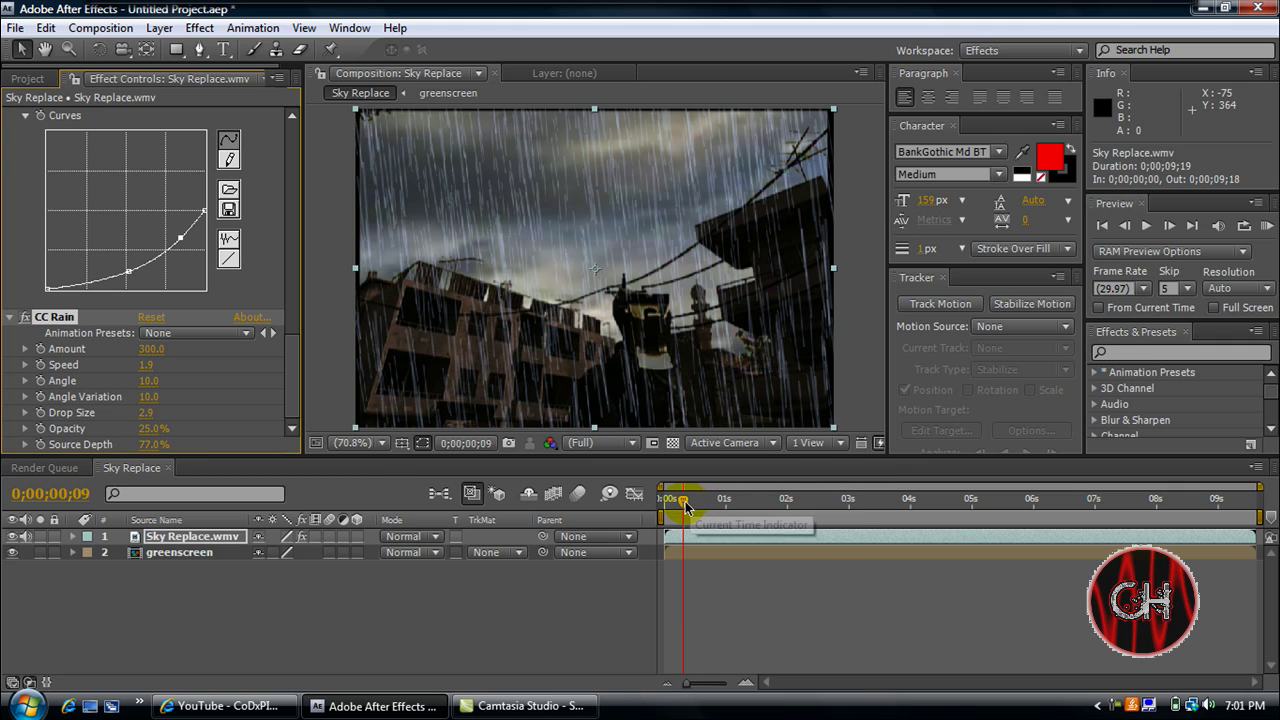
pyautogui.moveTo(683, 505); pyautogui.dragTo(778, 514)
pyautogui.moveTo(785, 515); pyautogui.dragTo(684, 513)
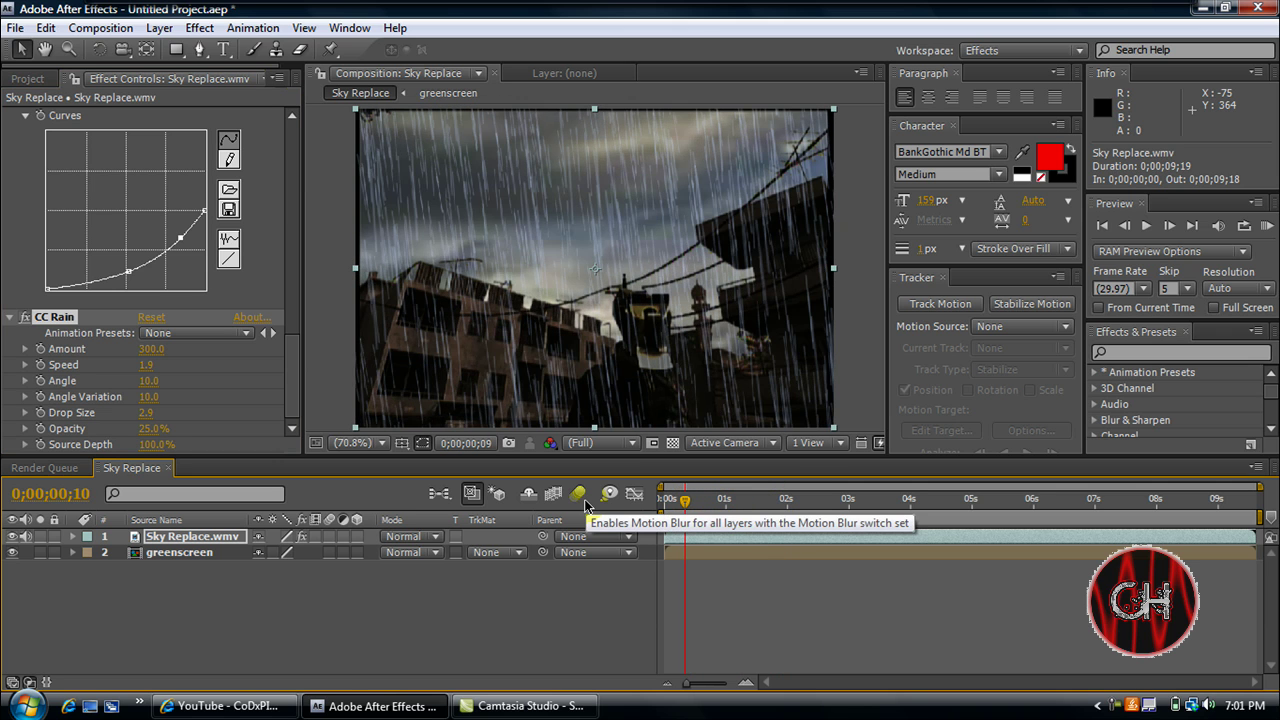
# Step: Undo CC Rain and apply CC Snow at Amount 300, scrubbing forward to preview
pyautogui.hotkey('ctrl', 'z')
pyautogui.hotkey('ctrl', 'z')
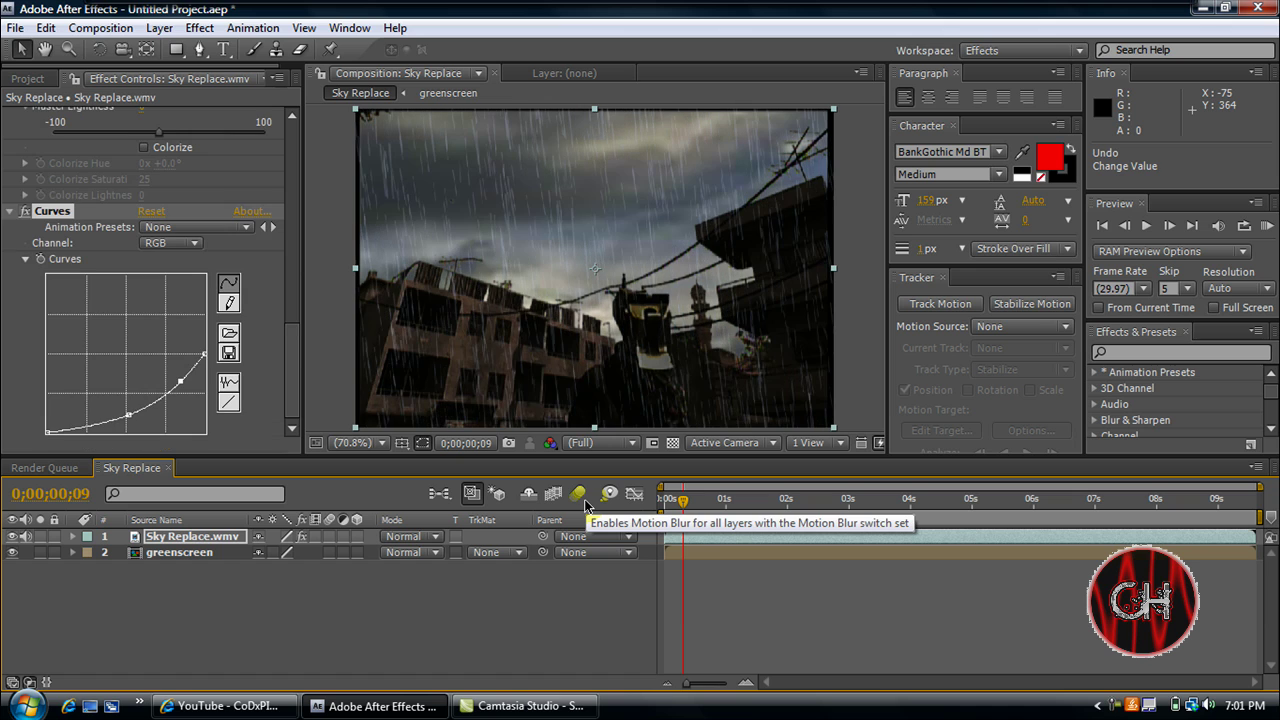
pyautogui.hotkey('ctrl', 'z')
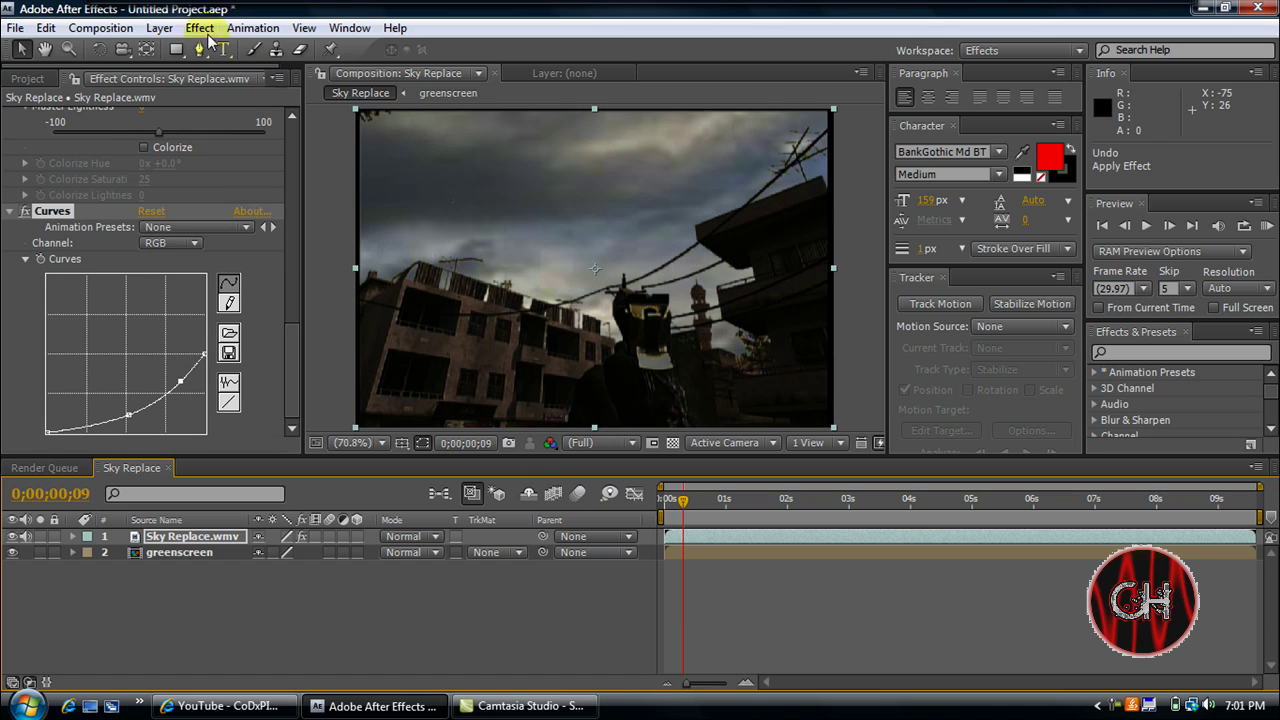
pyautogui.click(199, 28)
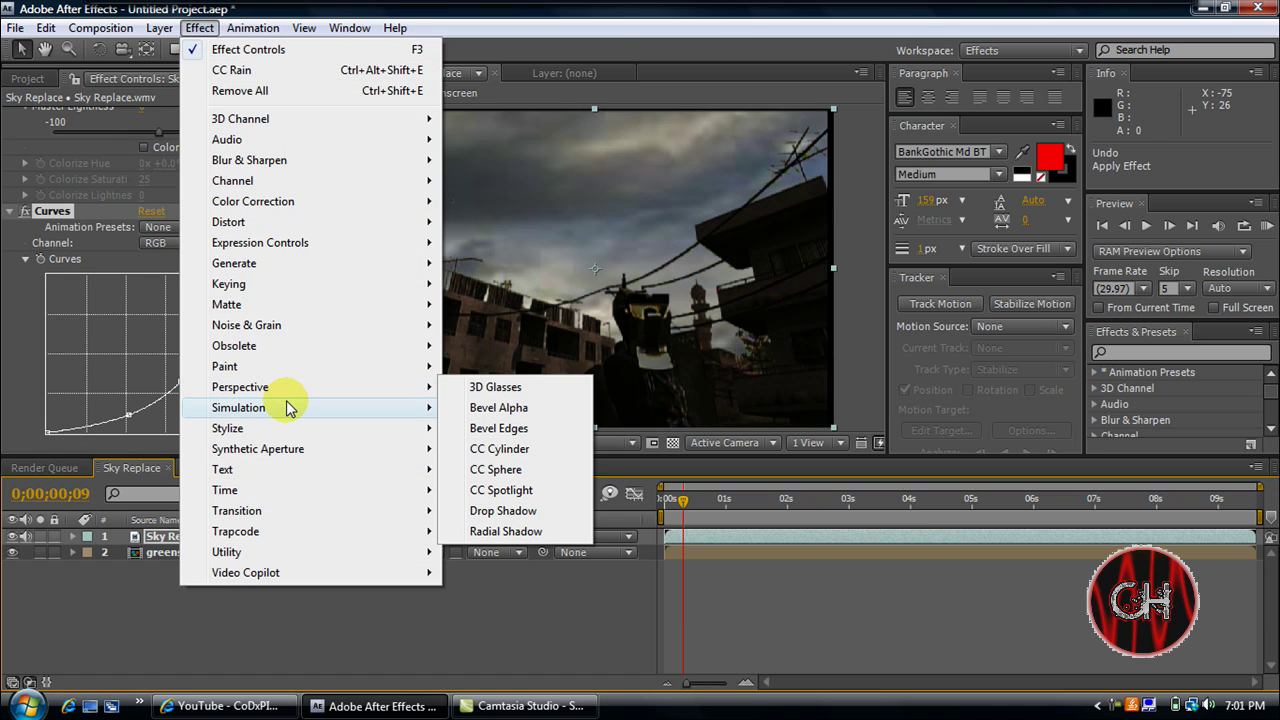
pyautogui.moveTo(238, 407)
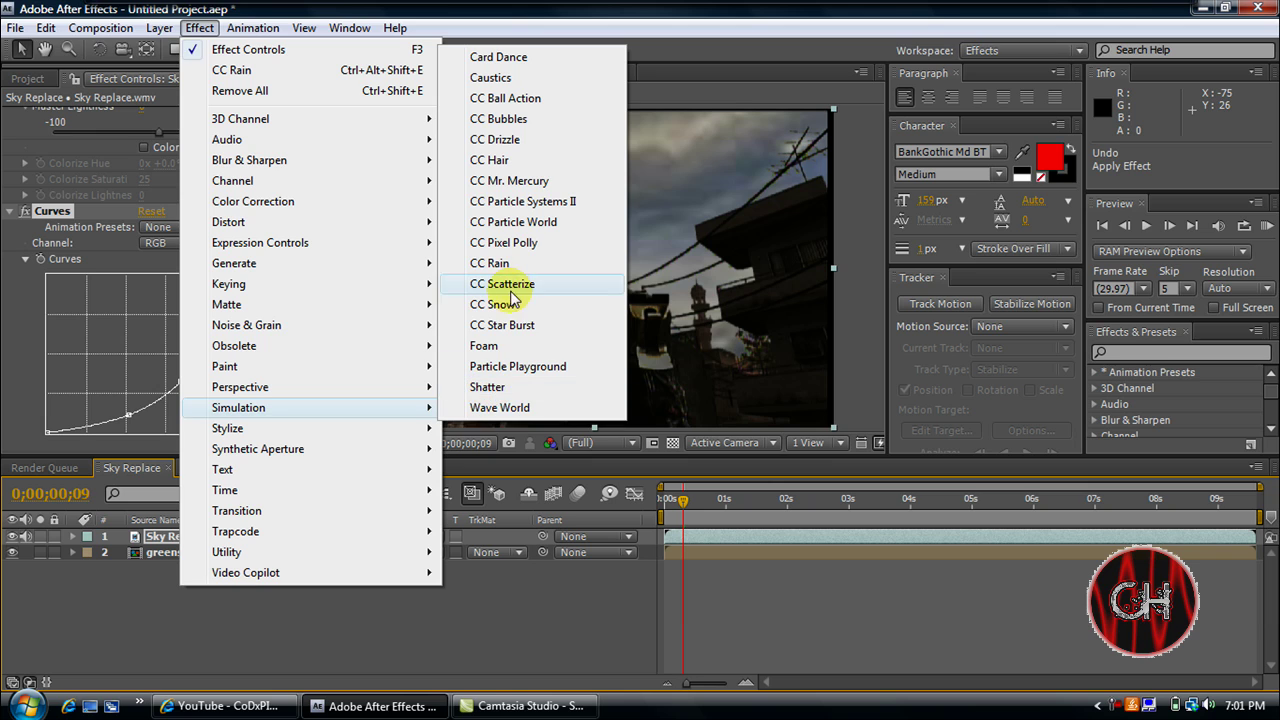
pyautogui.click(507, 310)
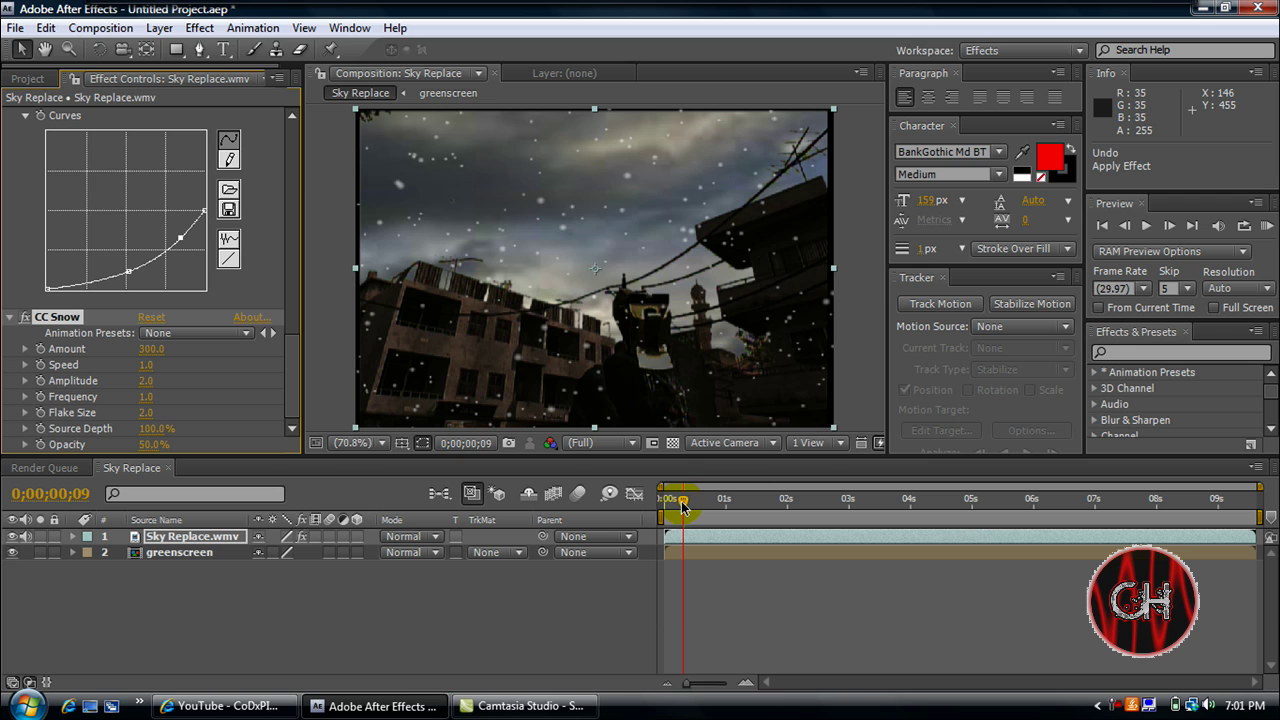
pyautogui.moveTo(682, 507)
pyautogui.mouseDown()
pyautogui.moveTo(829, 520)
pyautogui.moveTo(682, 514)
pyautogui.mouseUp()
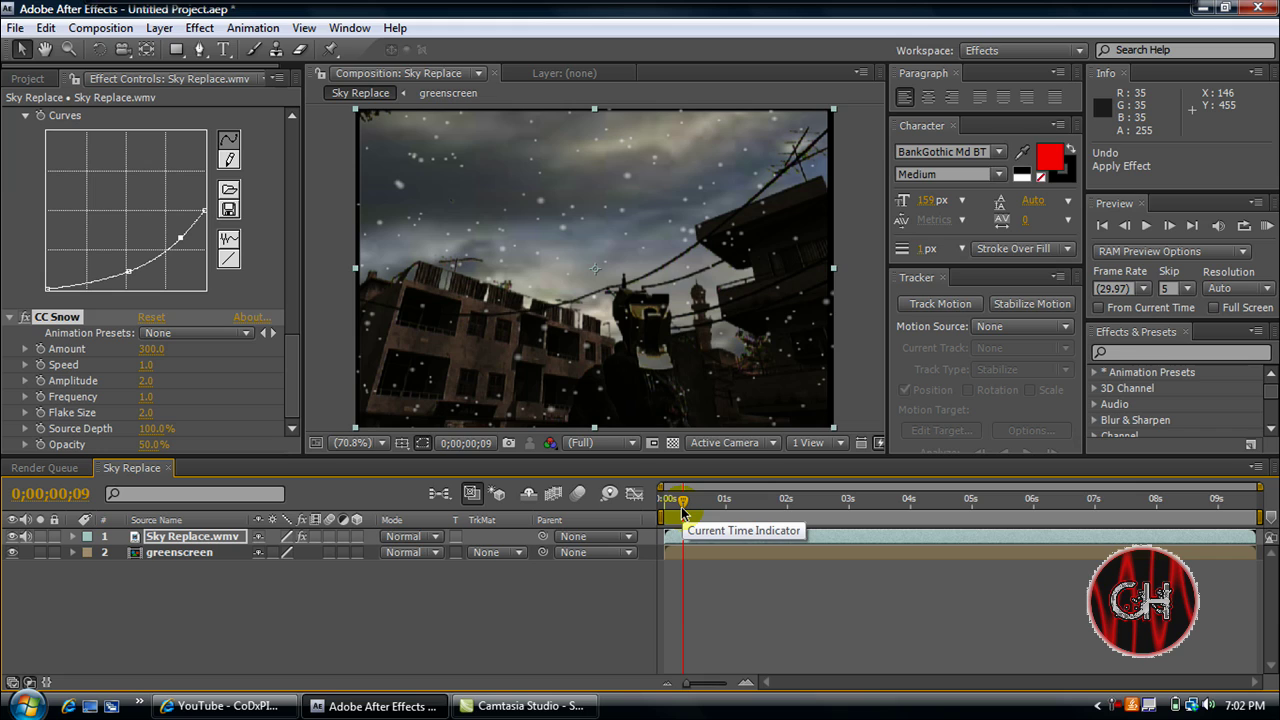